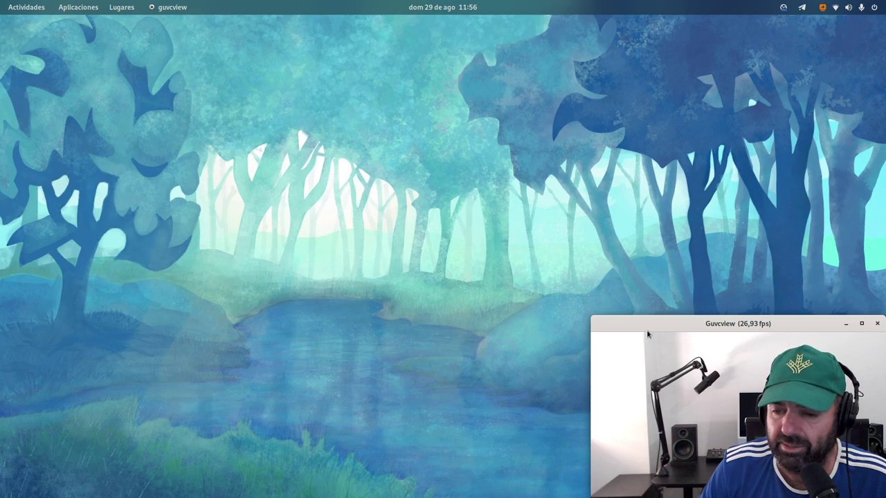
- Switch to Firefox to review the Media Controls extension page, and minimize the browser
mouse_move(1, 3)
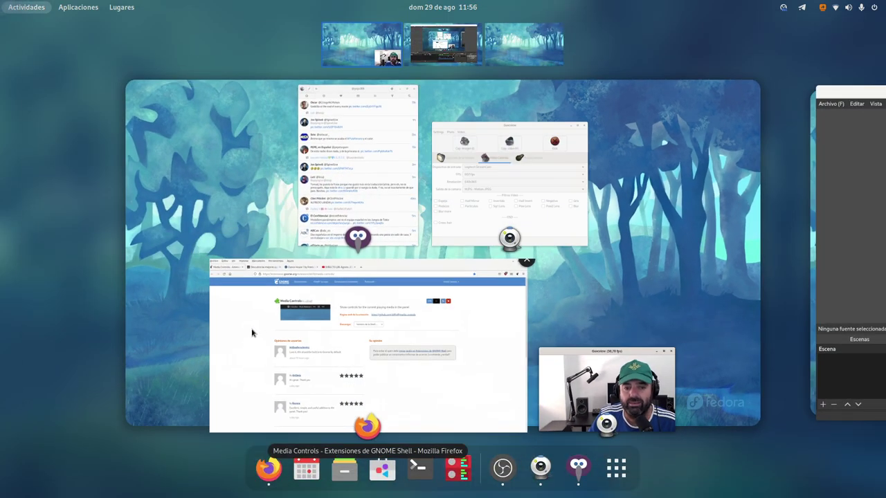
left_click(249, 325)
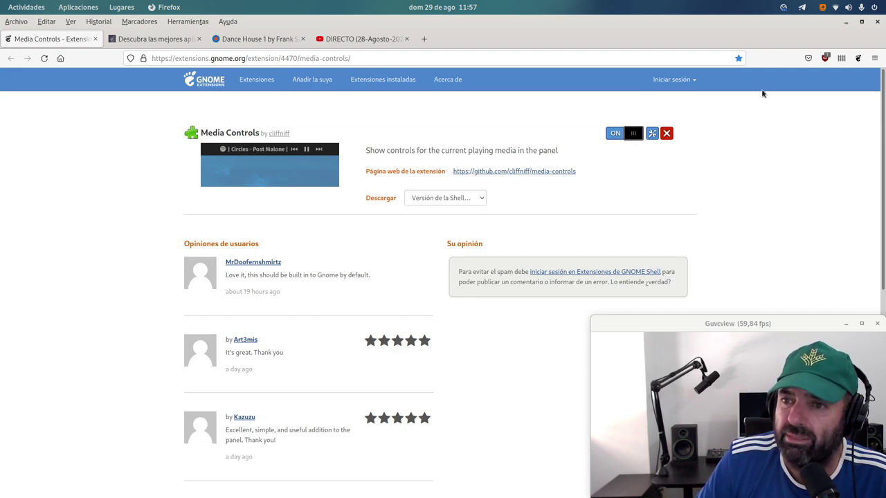
left_click(846, 22)
- Launch the Extensions app and enlarge its window so the whole list of installed extensions fits
mouse_move(2, 4)
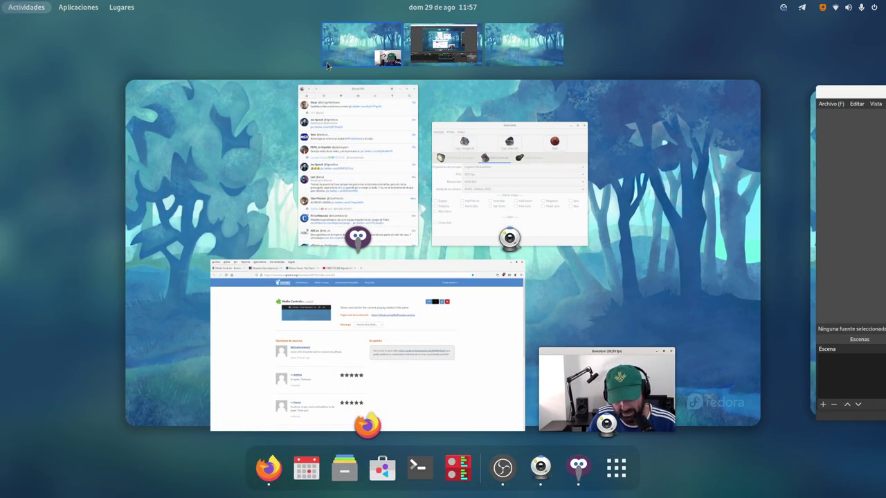
type("ex")
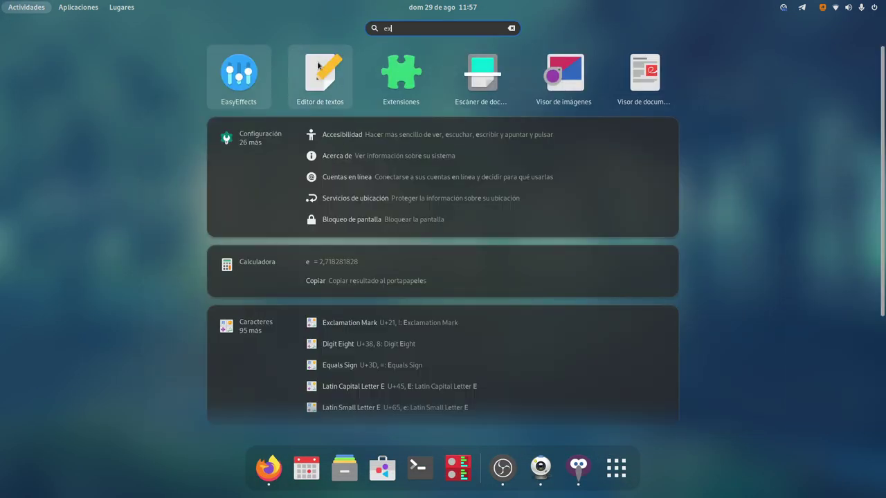
type("t")
left_click(247, 72)
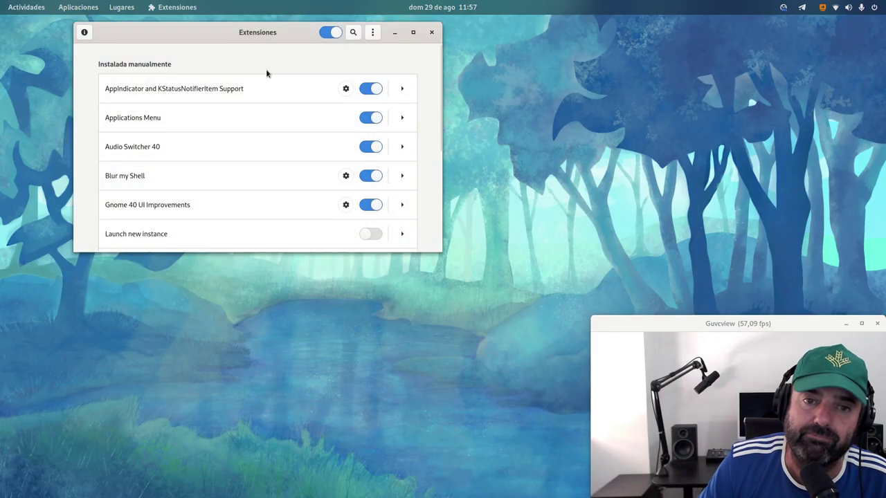
left_click_drag(264, 32, 271, 28)
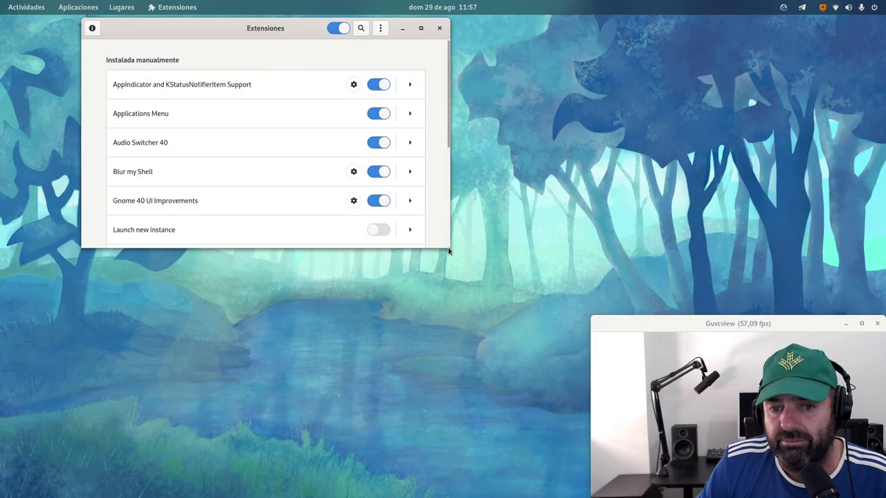
left_click_drag(449, 252, 503, 492)
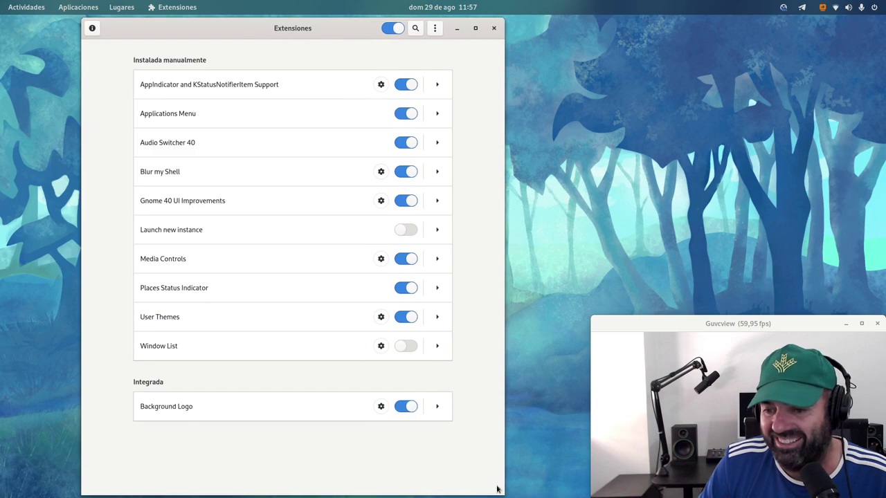
left_click_drag(275, 31, 264, 30)
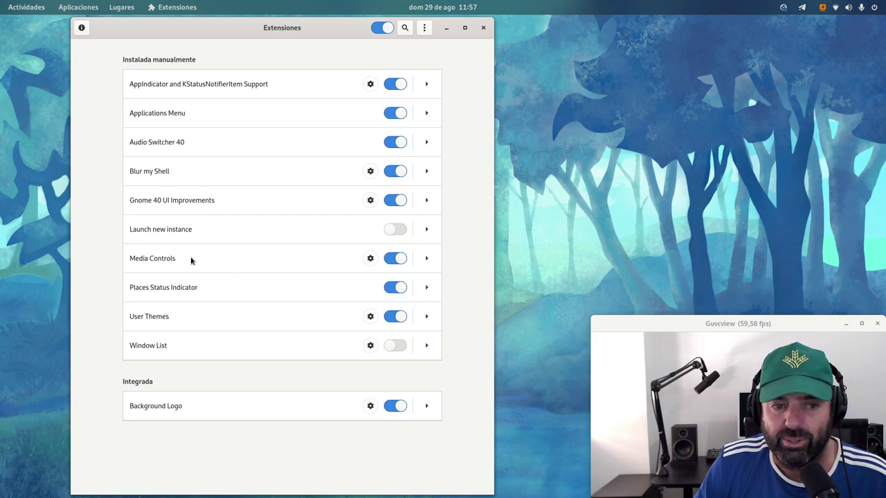
- Open the Media Controls extension's settings, enlarge the dialog, and review the separator presets and extension position options
left_click(370, 259)
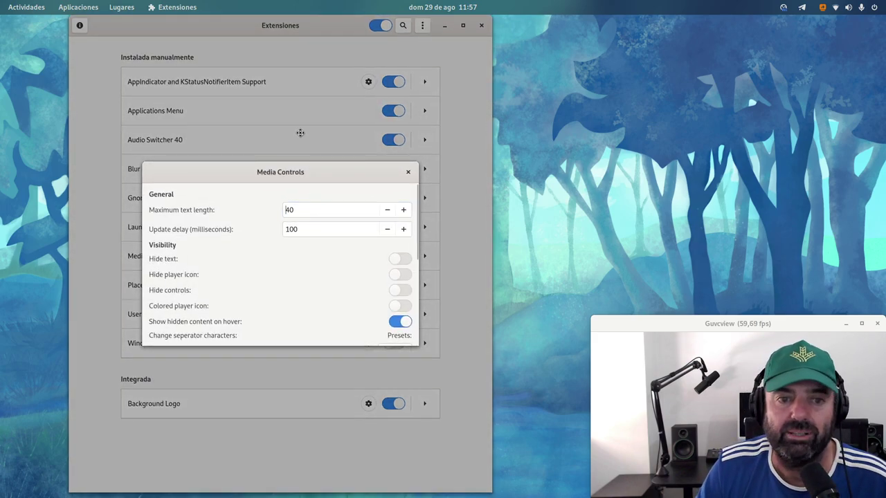
left_click_drag(418, 346, 474, 477)
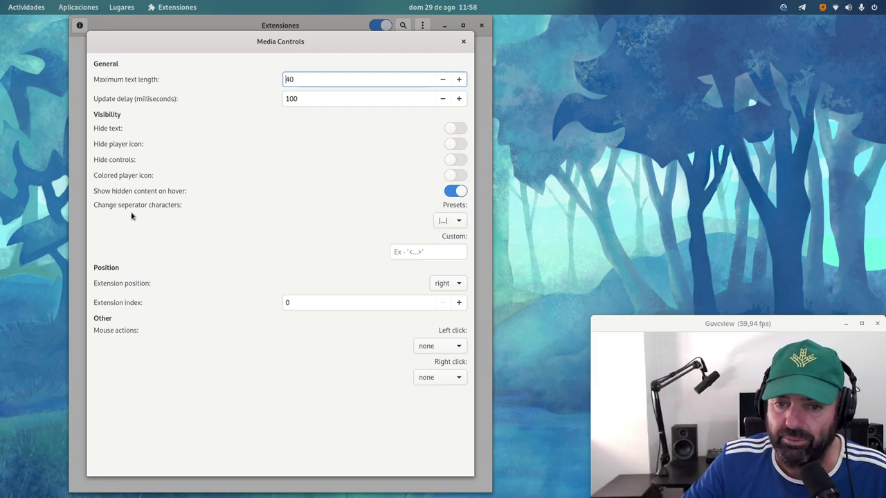
left_click(459, 221)
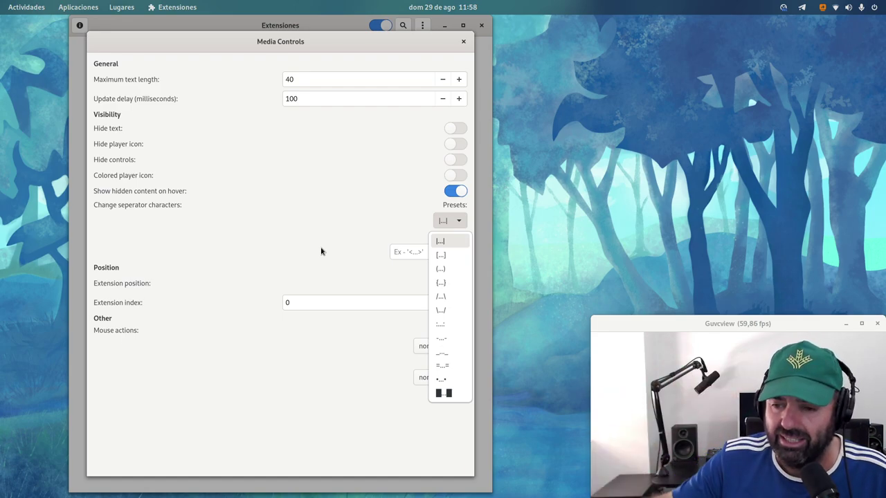
left_click(294, 244)
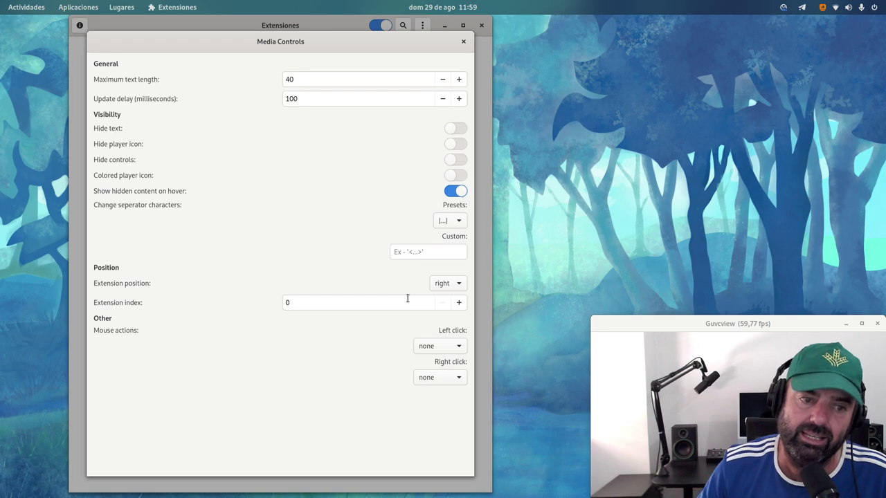
left_click(457, 284)
left_click(324, 243)
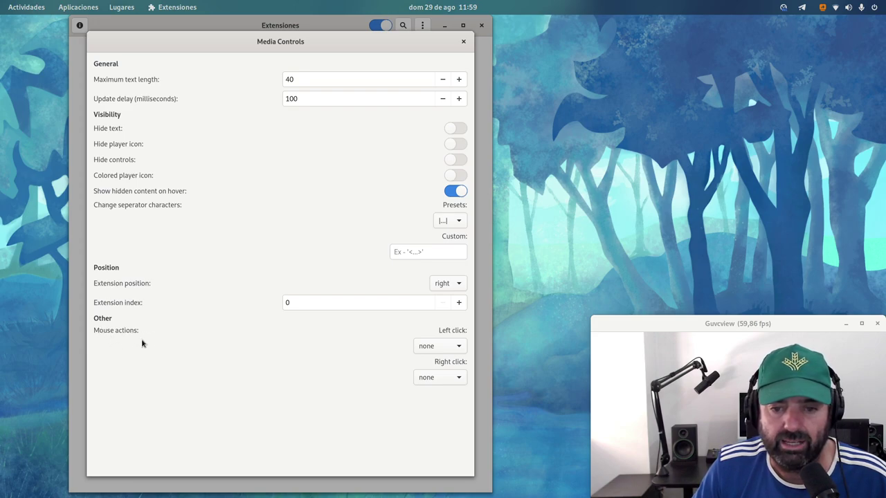
- Review the available left-click and right-click mouse actions, close the Media Controls settings and minimize the Extensions window
left_click(443, 348)
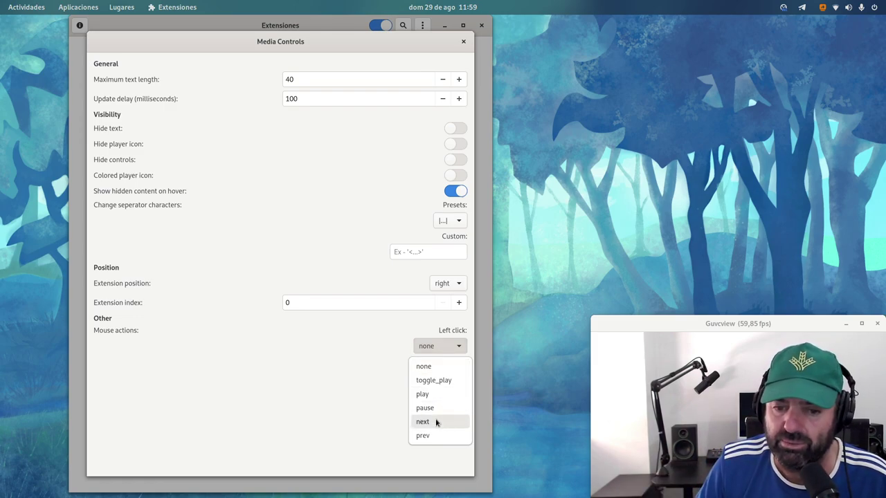
left_click(336, 416)
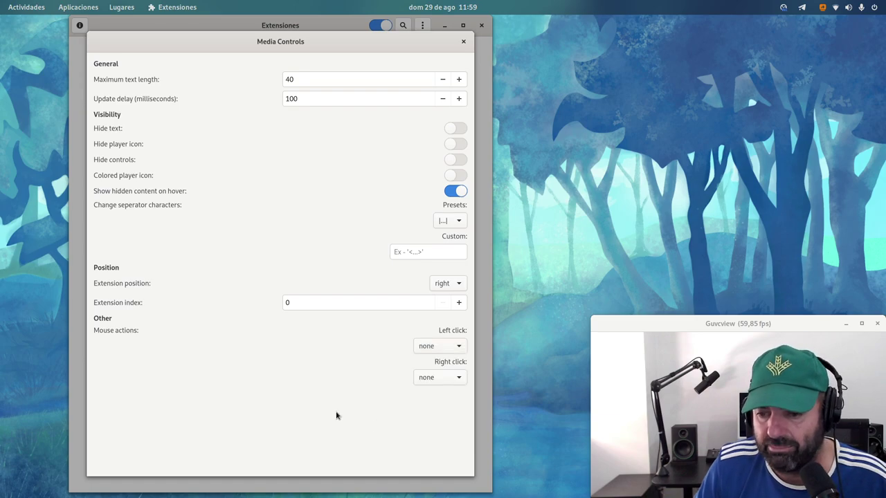
left_click(425, 380)
left_click(419, 337)
left_click(425, 377)
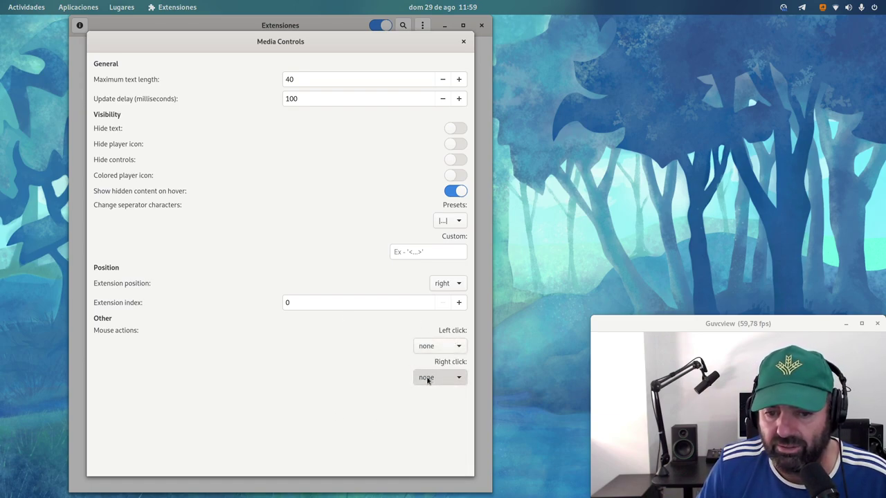
left_click(353, 381)
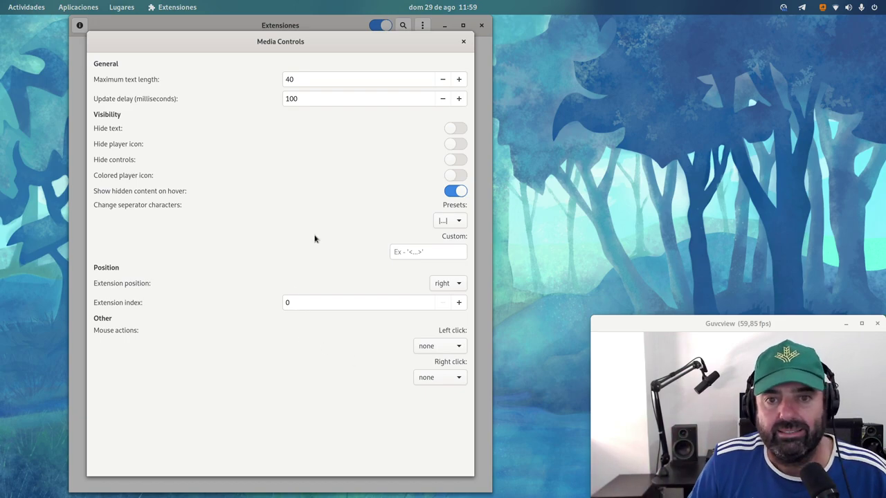
left_click(463, 43)
left_click(445, 26)
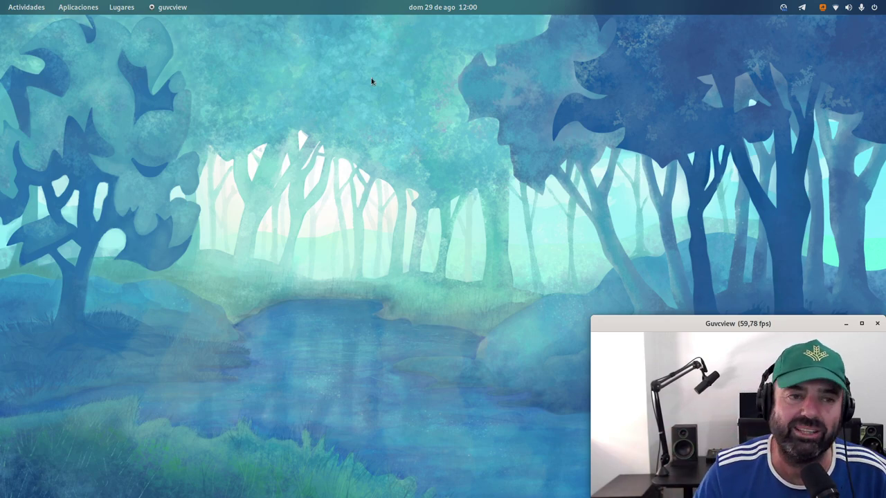
- Switch to Firefox, bring up the Dance House 1 song page on filmmusic.io, and minimize the browser
mouse_move(1, 2)
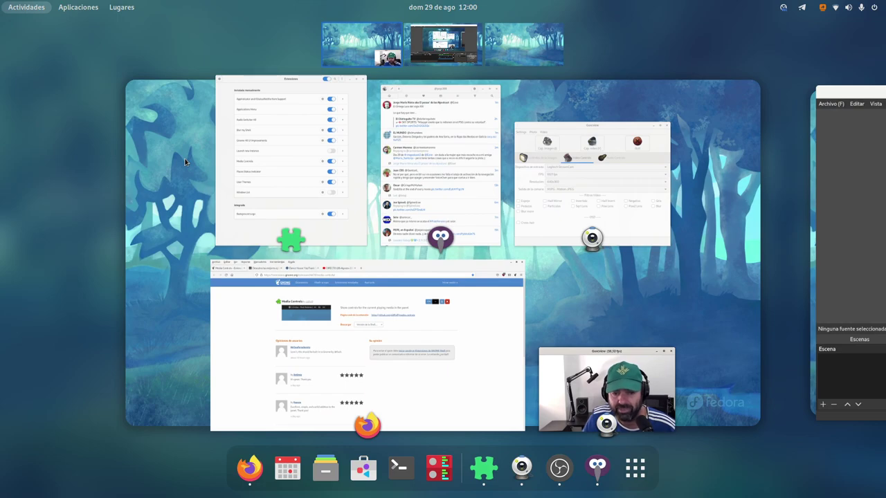
left_click(227, 312)
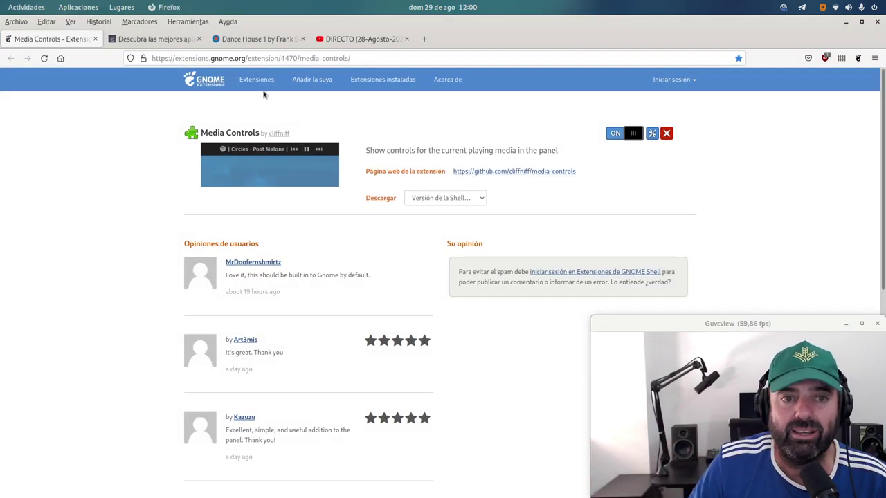
left_click(267, 42)
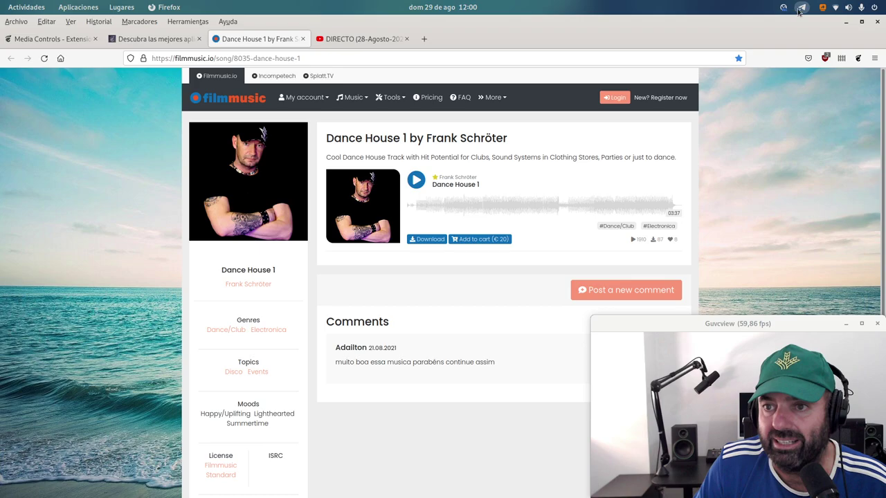
left_click(847, 24)
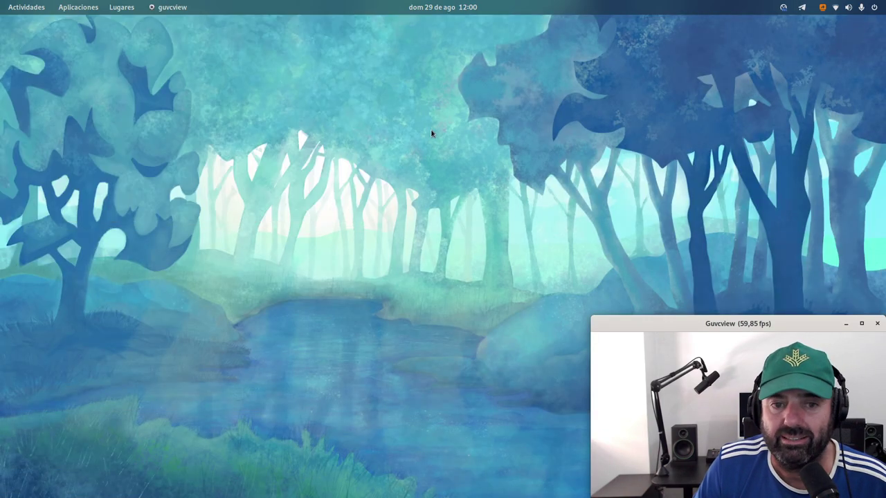
- Return to the Extensions window, check the position choices in the Media Controls settings, close them and minimize the window
mouse_move(0, 0)
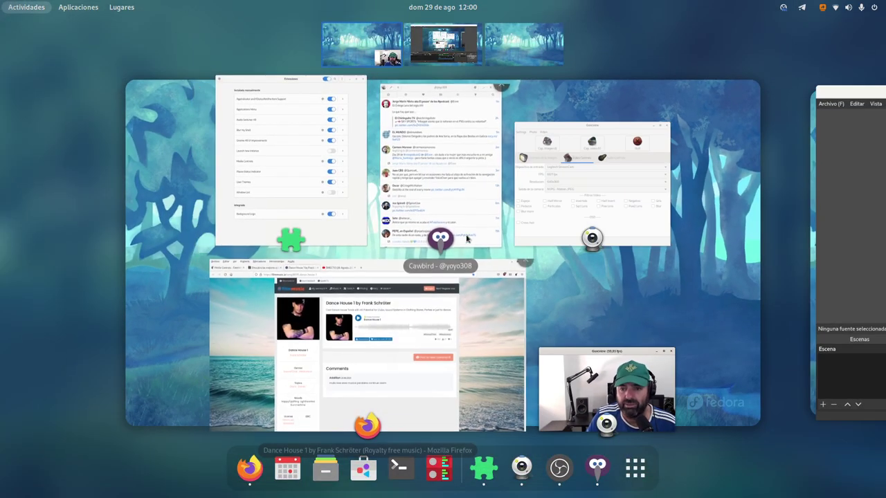
left_click(303, 174)
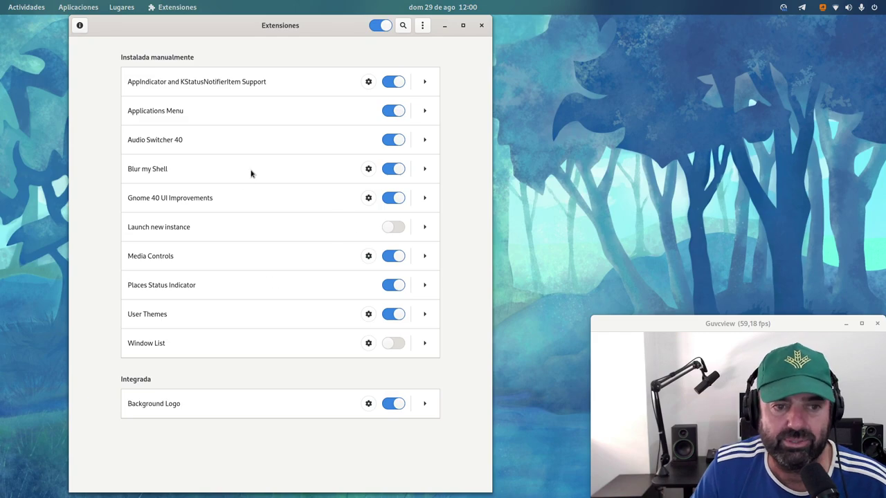
left_click(368, 256)
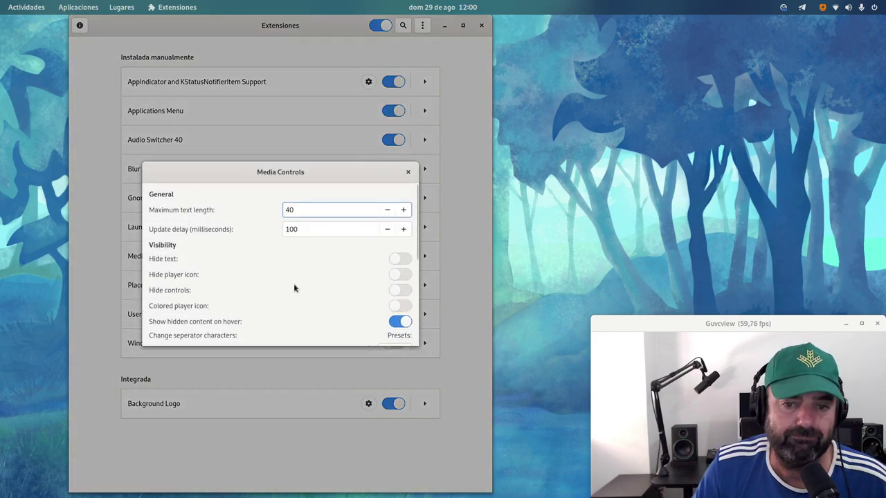
scroll(294, 287, "down", 2)
left_click_drag(416, 349, 429, 457)
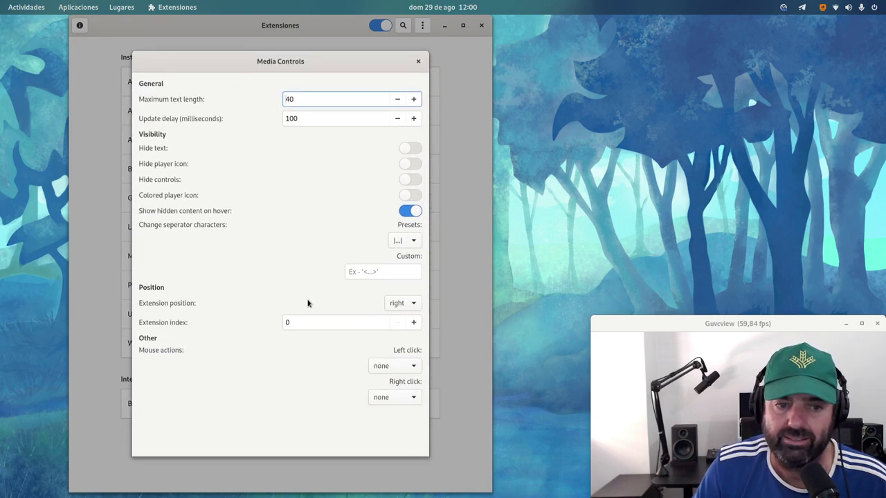
left_click(396, 308)
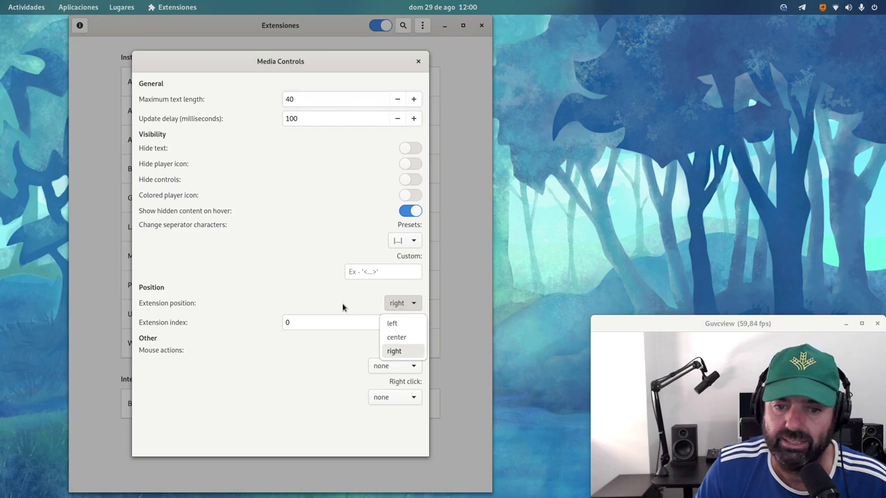
left_click(306, 298)
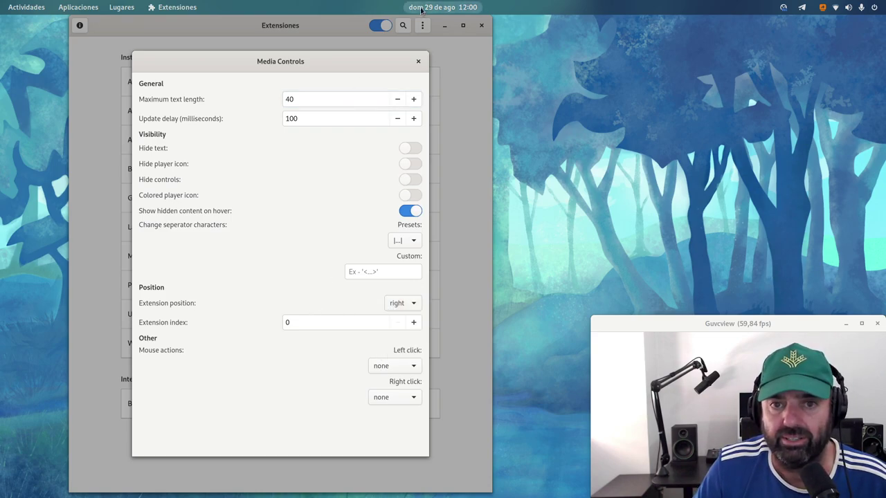
left_click(418, 61)
left_click(444, 25)
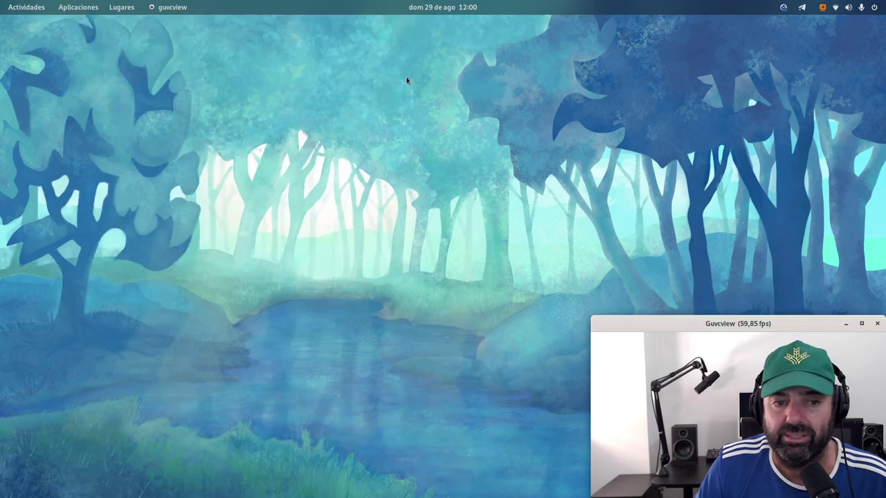
- Switch to Firefox and start playing the Dance House 1 track
key("super")
left_click(355, 264)
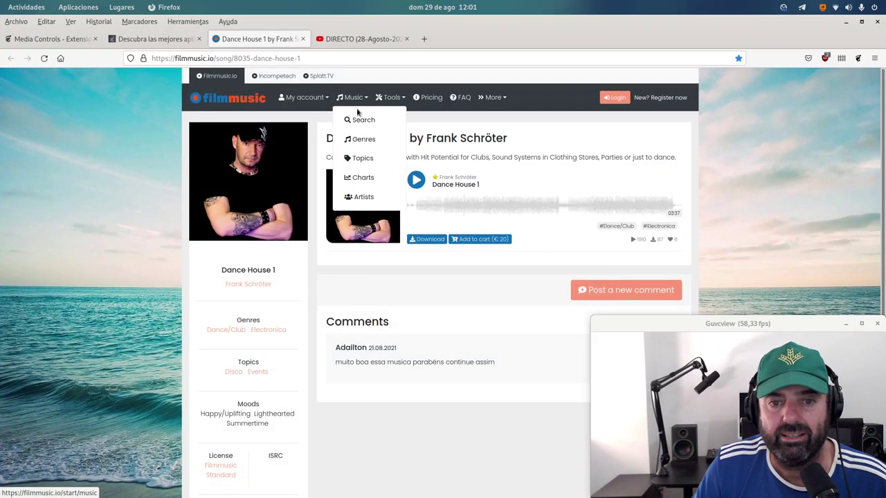
left_click(416, 180)
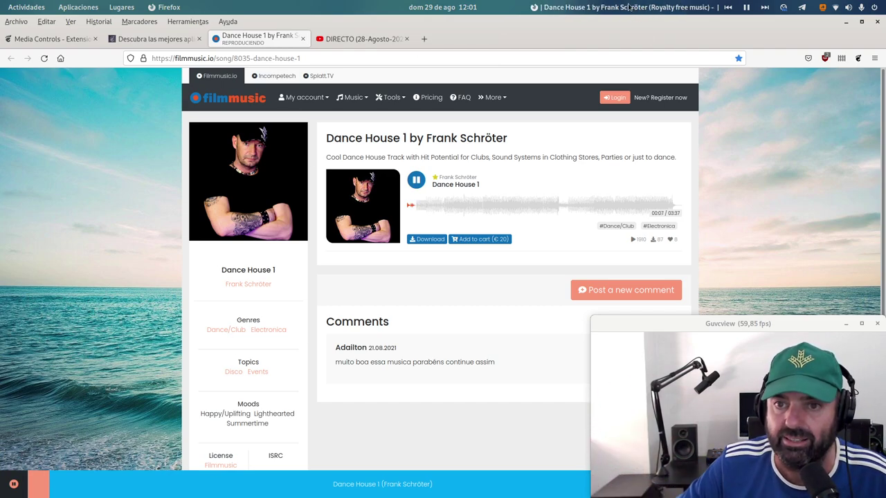
- Launch EasyEffects, lower the output volume of the Firefox stream, and return to the Firefox window
key("super")
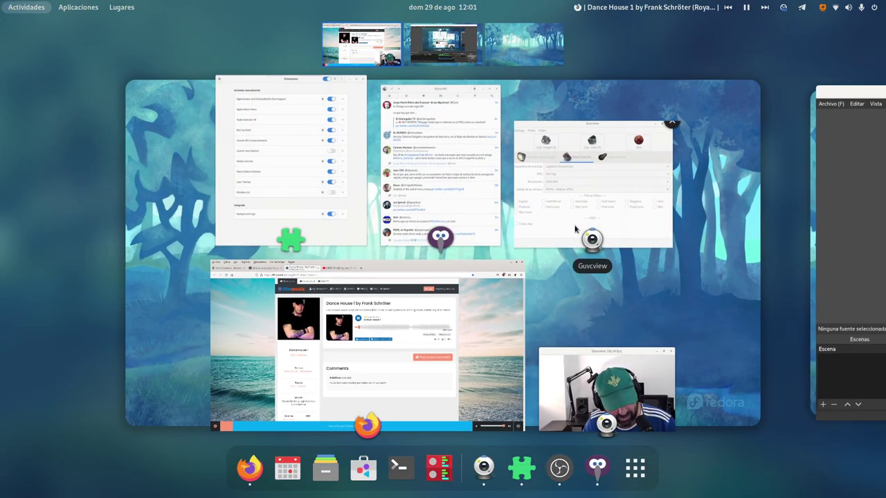
type("e")
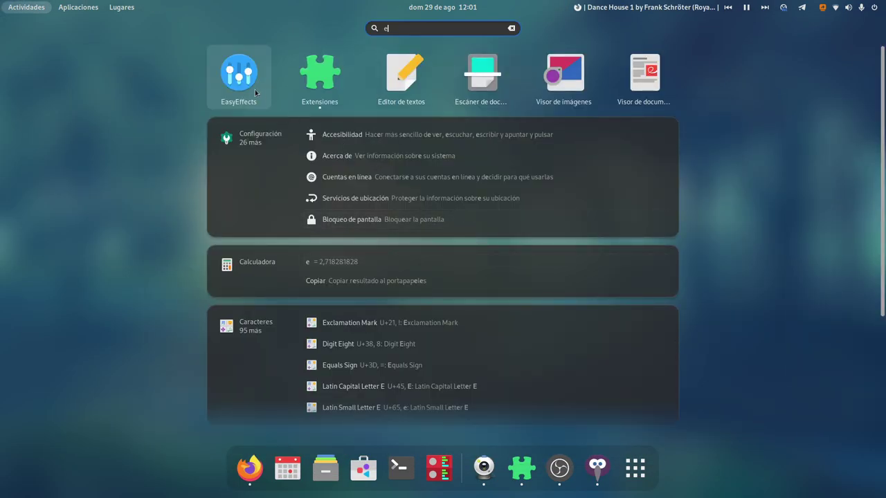
left_click(242, 82)
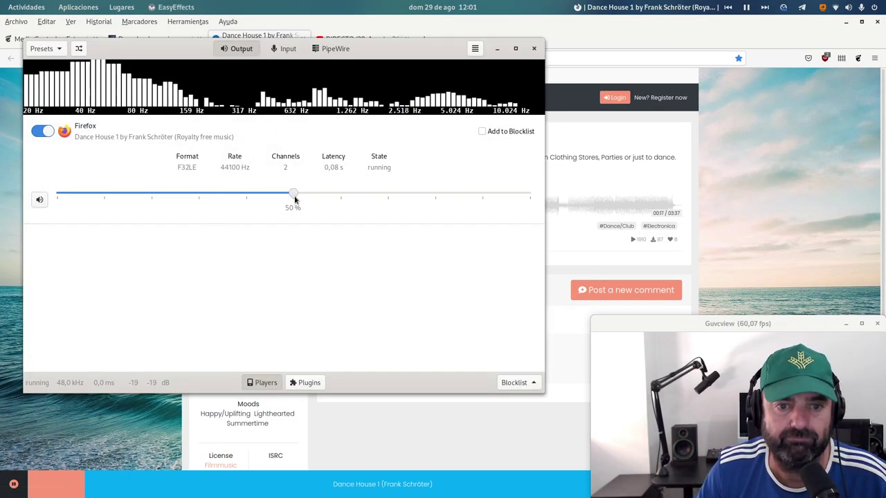
left_click_drag(295, 199, 108, 196)
left_click(124, 399)
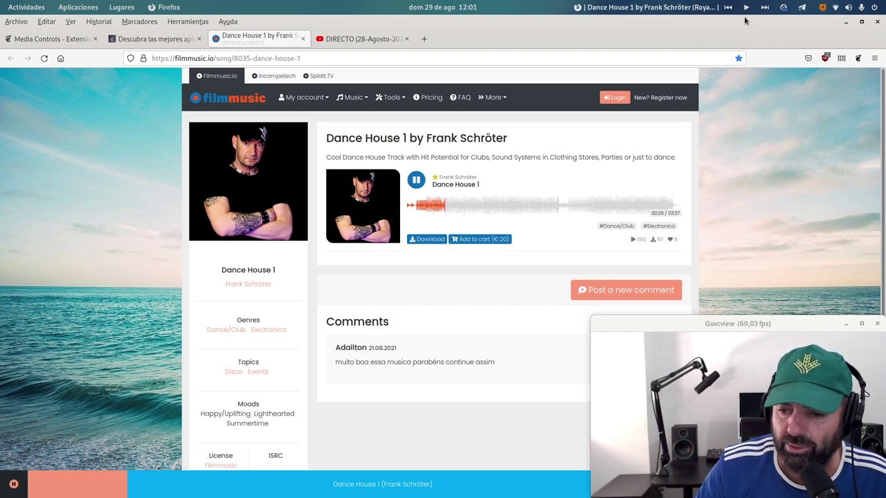
- Resume the Dance House 1 song from the panel's media controls, pause it on its page, and reload the page, dismissing the cookie notice
left_click(745, 7)
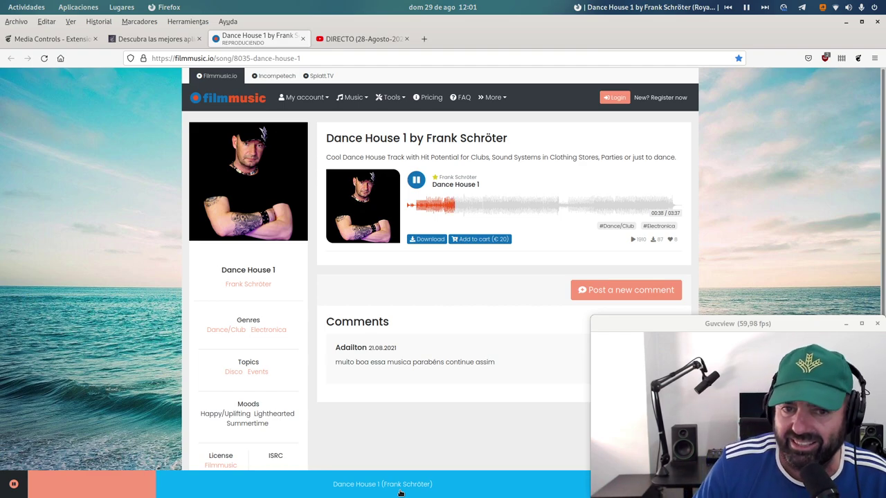
left_click(415, 182)
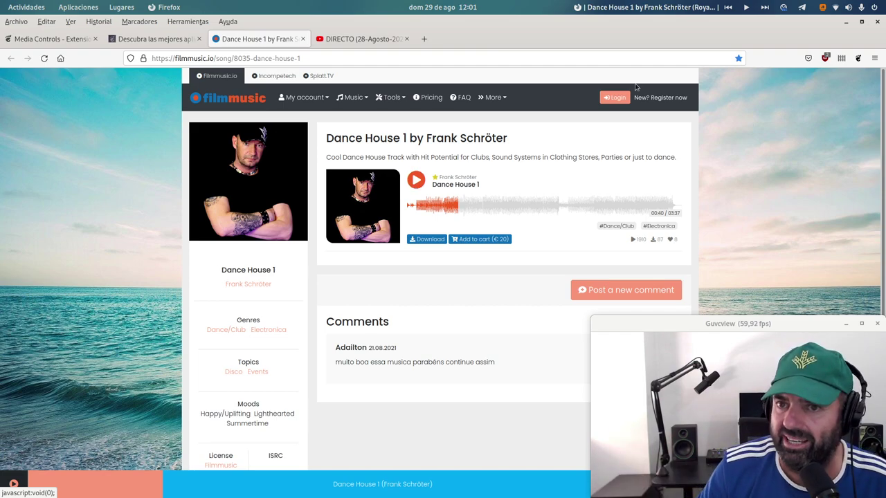
left_click(44, 58)
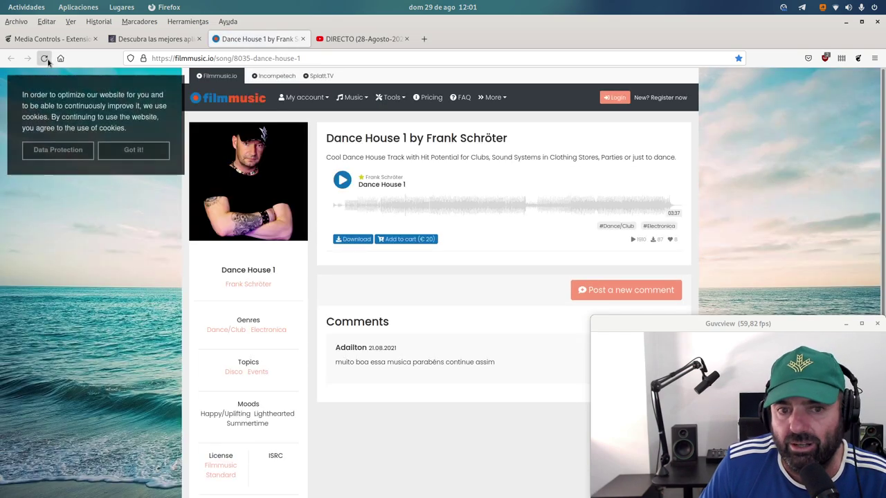
left_click(118, 151)
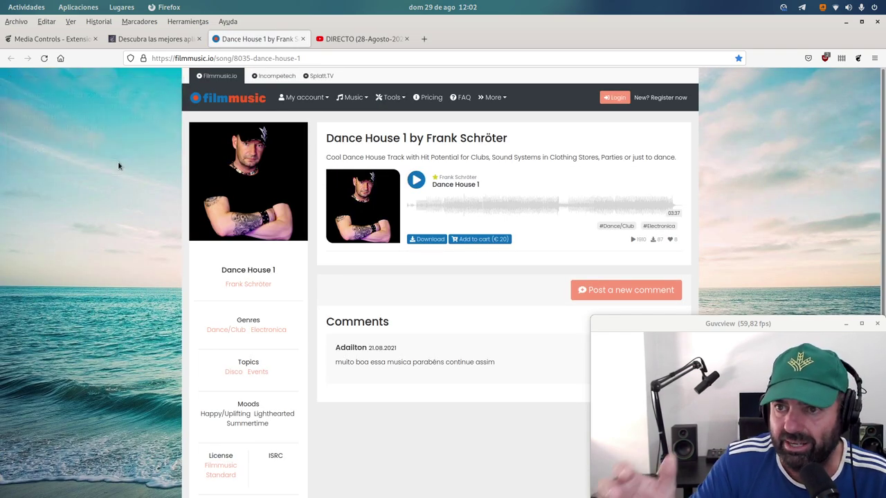
- Show the DIRECTO (28-Agosto-2021) YouTube page and start playing its video
left_click(359, 40)
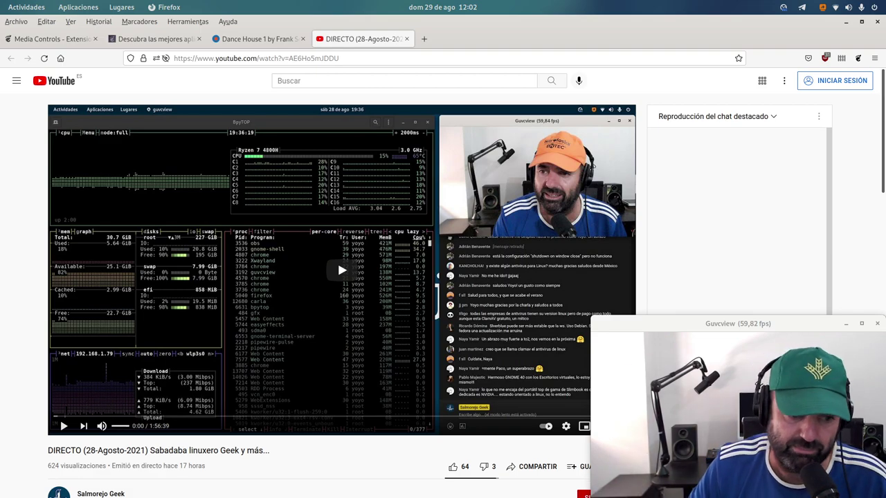
left_click(62, 426)
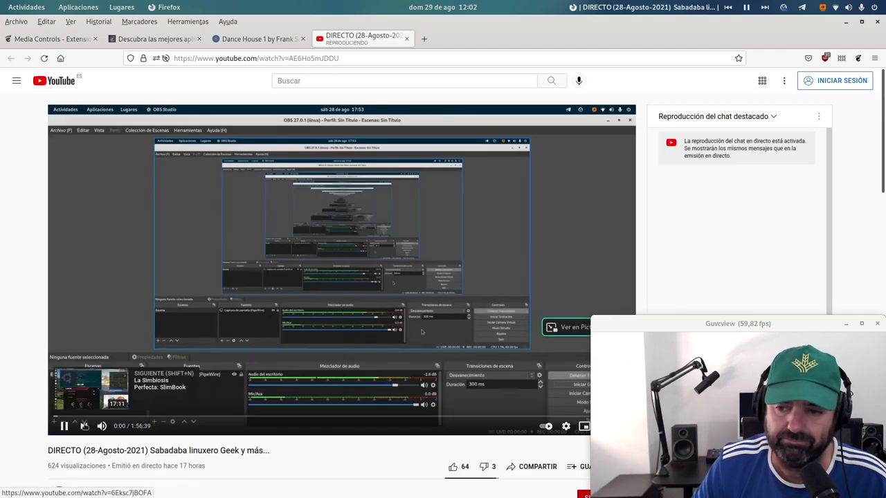
- Lower the Firefox stream's output volume in EasyEffects to 11 % and return to the Firefox window
key("super")
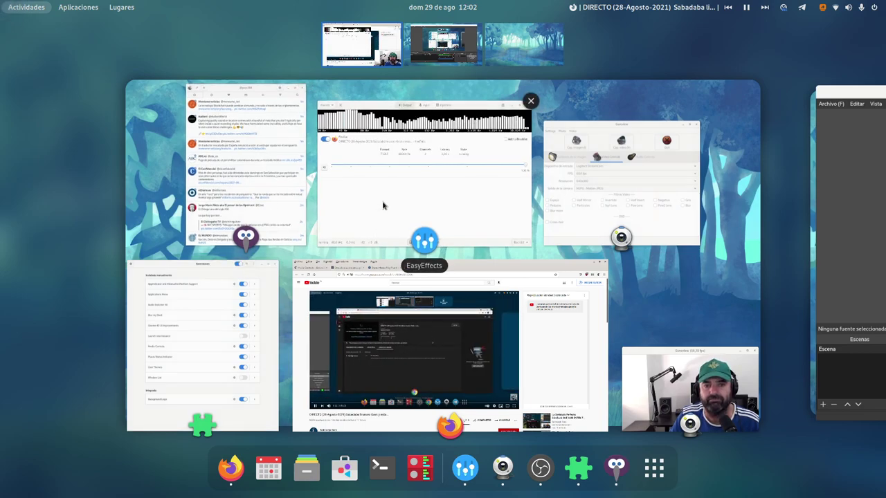
left_click(484, 204)
left_click_drag(525, 199, 199, 202)
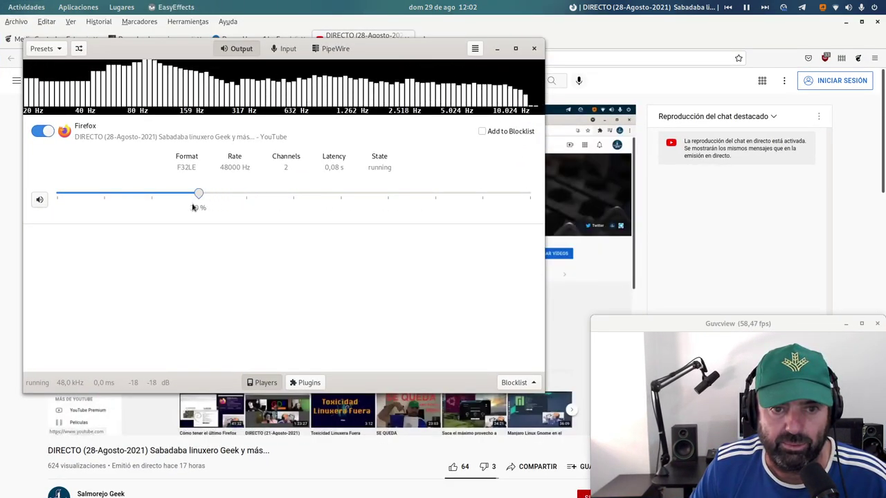
left_click(497, 49)
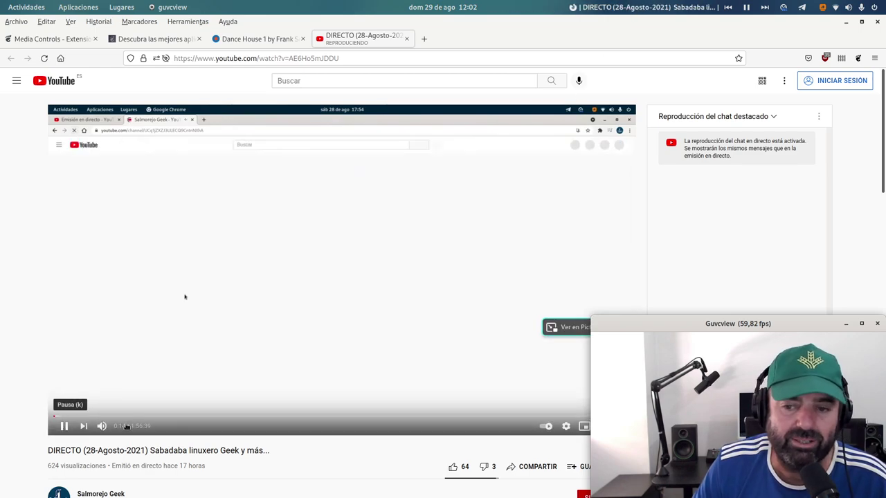
key("super")
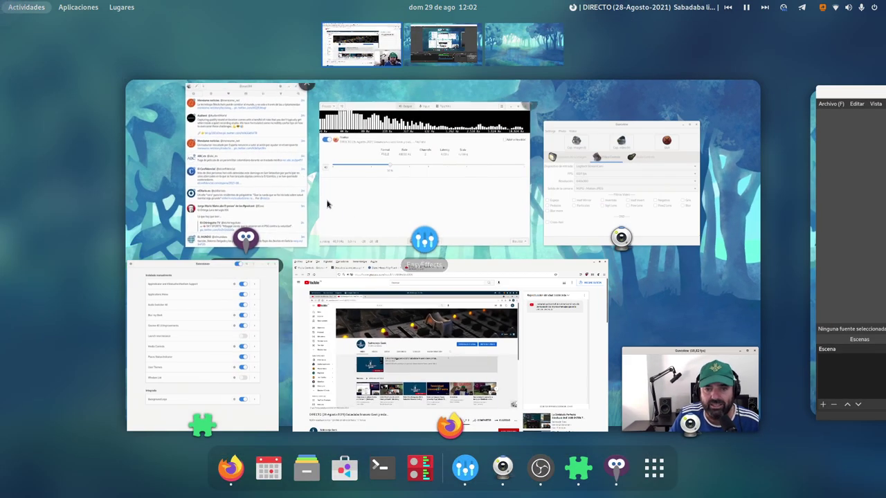
left_click(362, 228)
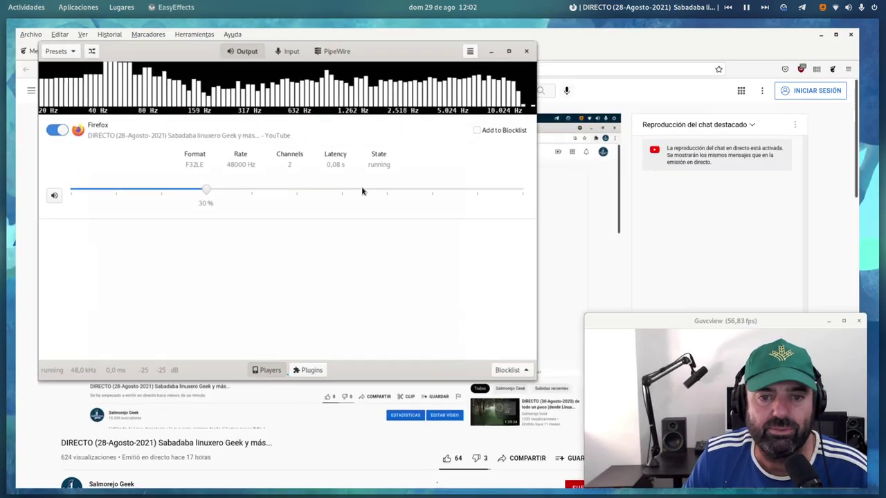
left_click_drag(217, 201, 108, 197)
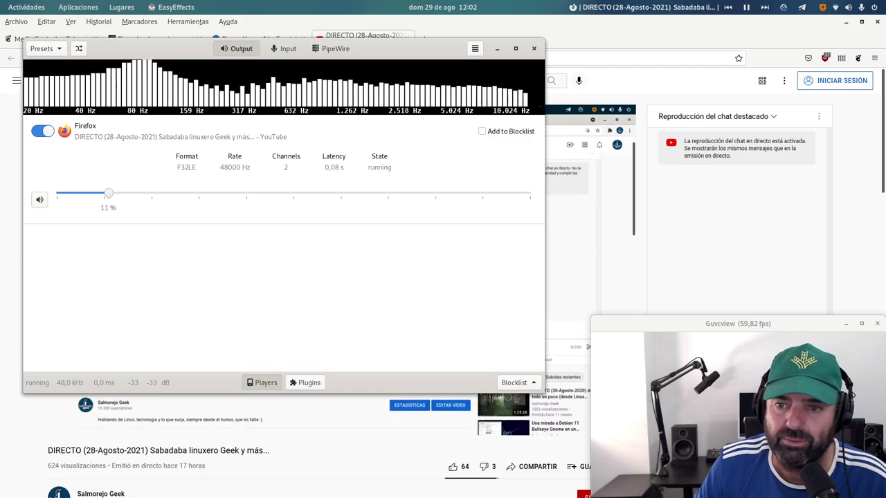
left_click(146, 416)
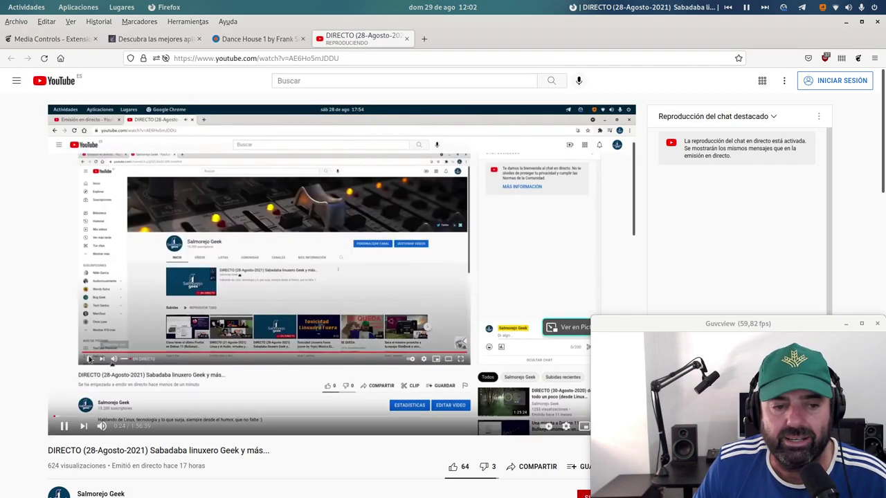
- Pause the YouTube video from the panel's media controls and minimize the Firefox and EasyEffects windows
left_click(746, 7)
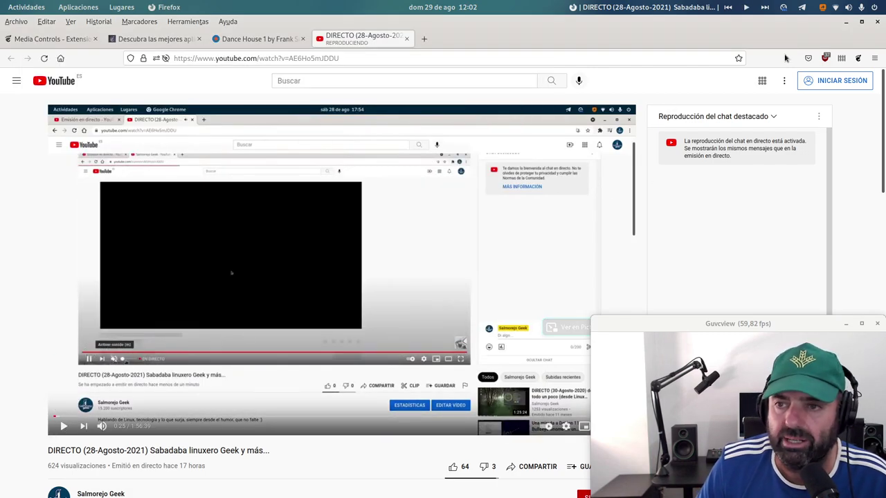
left_click(845, 23)
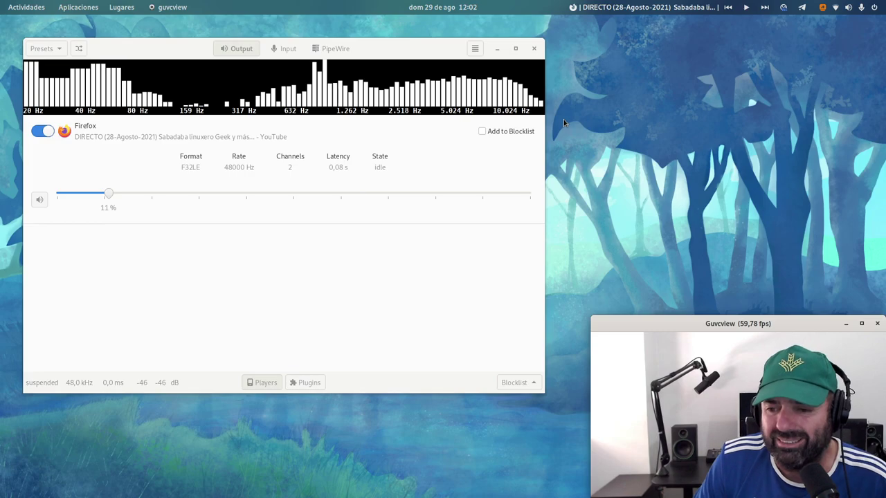
key("super")
key("super")
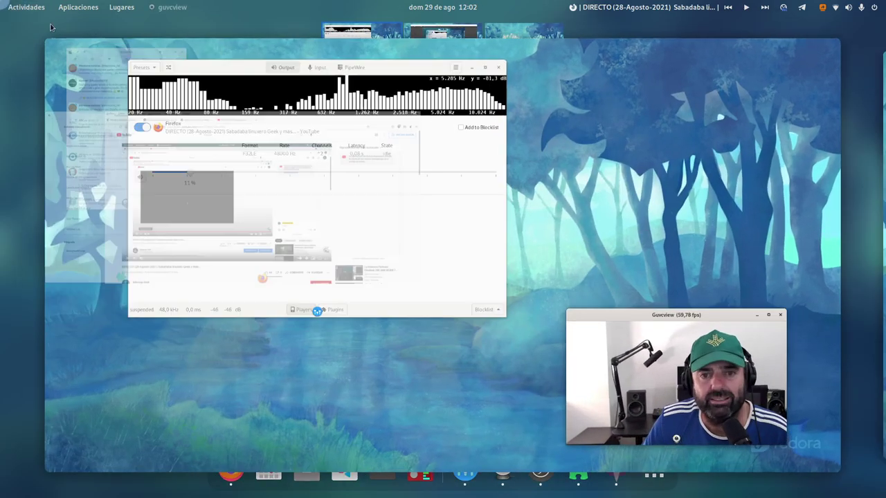
left_click(496, 49)
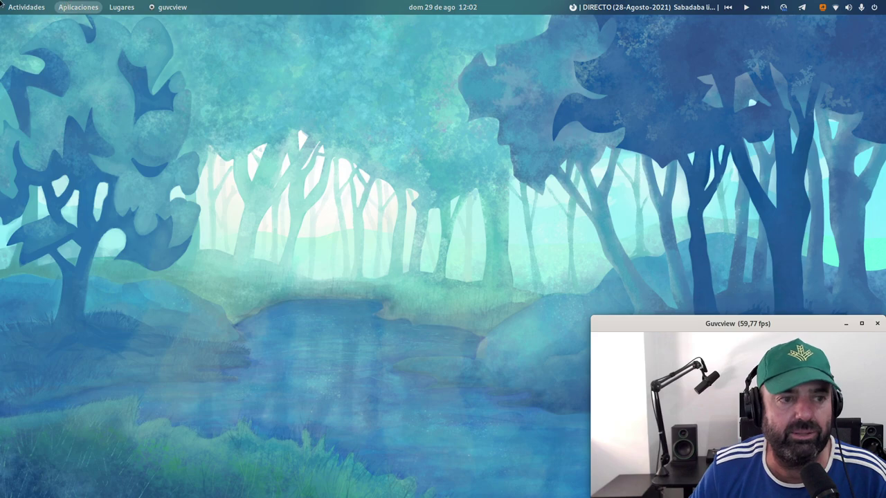
- Launch the Cantata music player and show its main window from its panel indicator
mouse_move(2, 2)
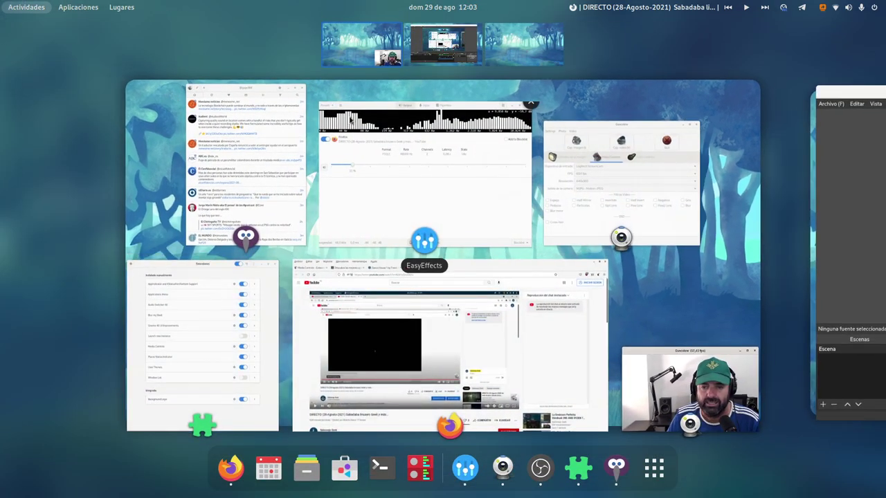
type("can")
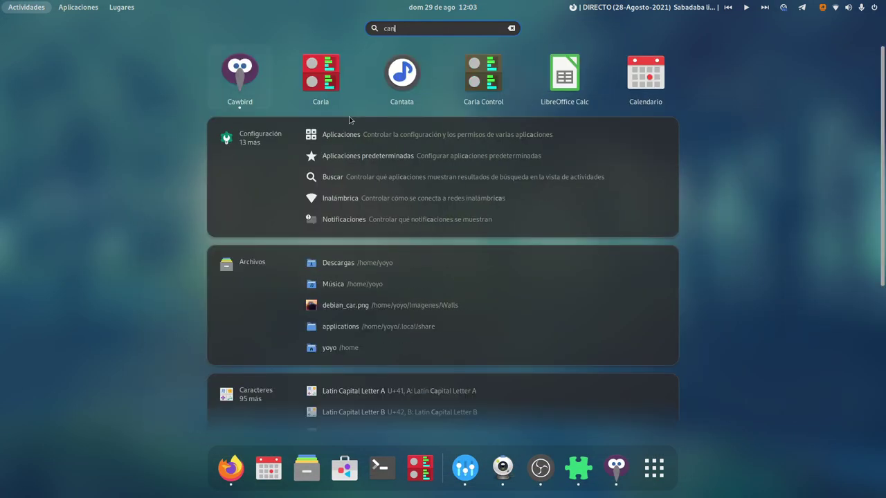
left_click(357, 77)
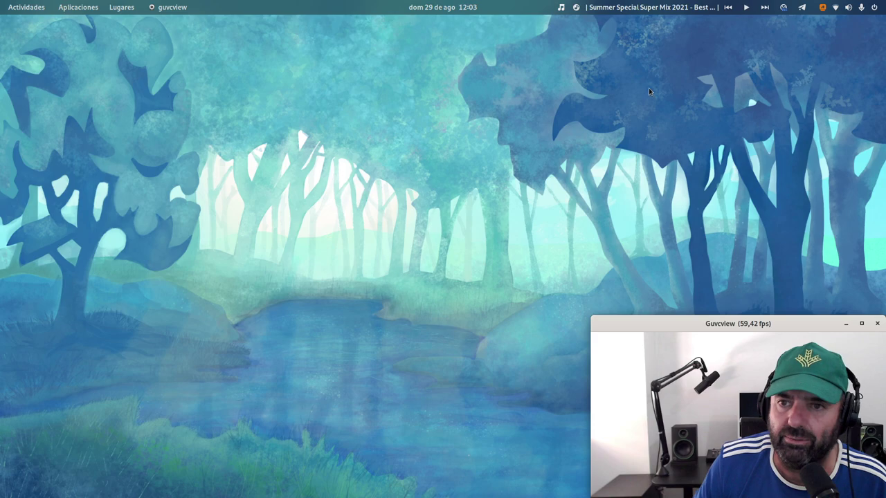
left_click(576, 7)
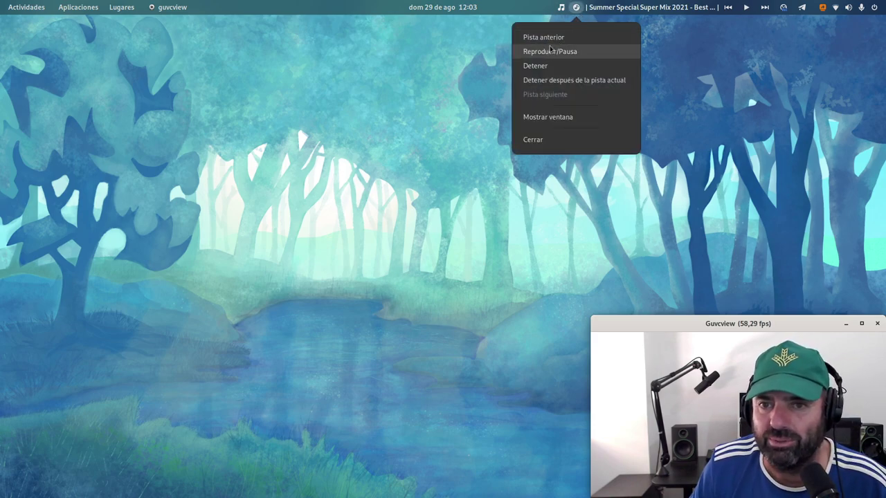
left_click(518, 117)
- Make the Cantata window narrower, reposition it clear of the webcam window, and show its Directorios view
left_click_drag(291, 179, 65, 93)
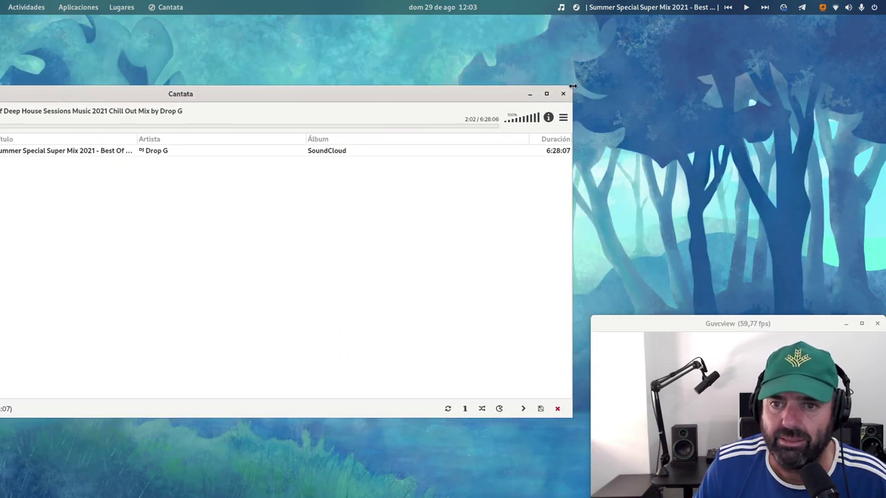
left_click_drag(572, 86, 279, 88)
left_click_drag(200, 93, 524, 46)
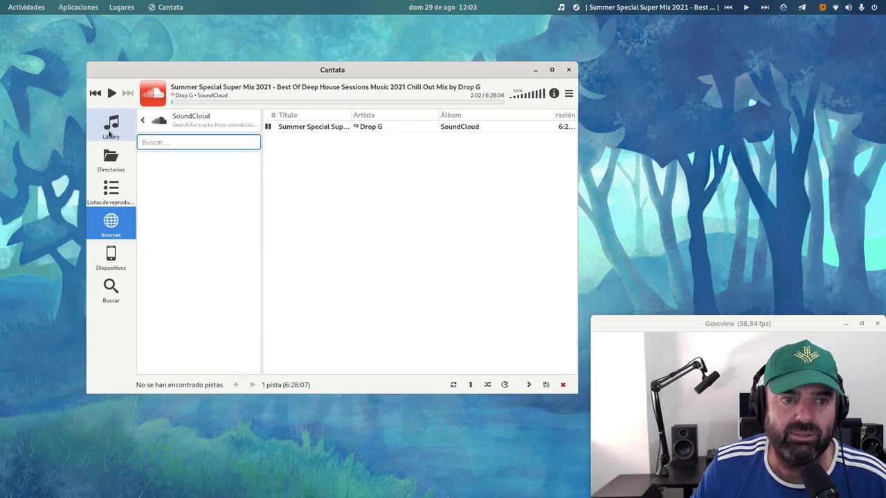
left_click(108, 136)
left_click(118, 159)
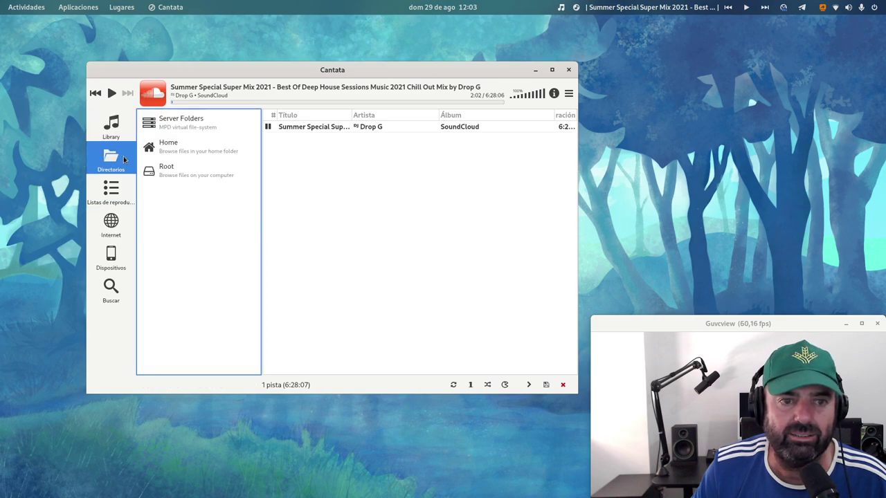
left_click(301, 160)
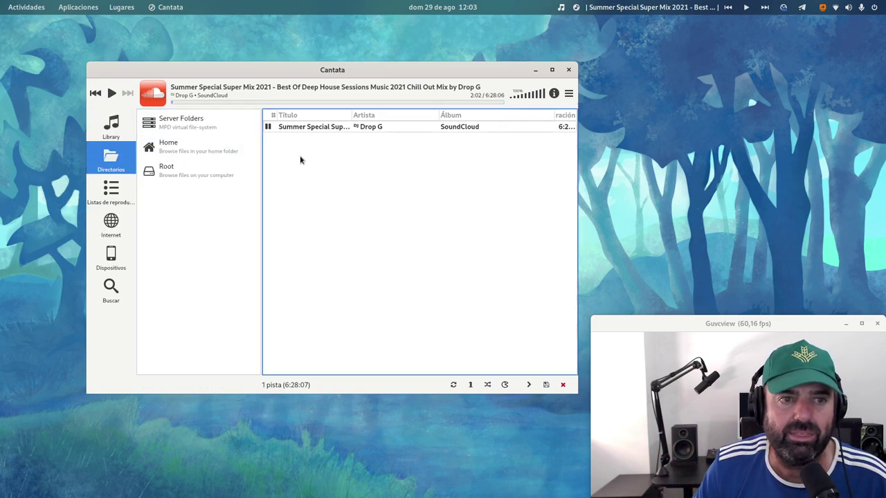
- Browse to the Filmmusic folder inside Música in the file manager and add its dance-house-1 MP3 to Cantata's play queue
left_click(122, 7)
left_click(136, 93)
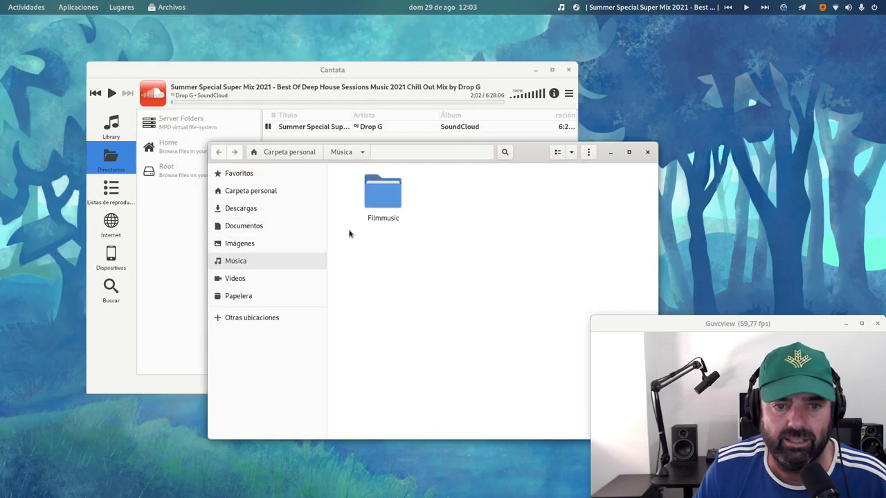
double_click(374, 197)
left_click_drag(457, 156, 471, 272)
left_click_drag(410, 313, 353, 215)
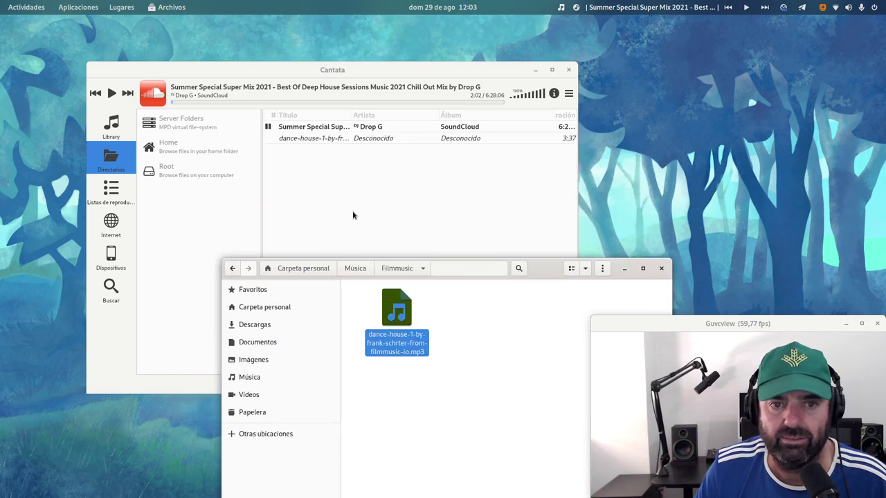
- Empty Cantata's play queue and add only the dance-house-1 MP3 from the Filmmusic folder
left_click(340, 128)
right_click(340, 129)
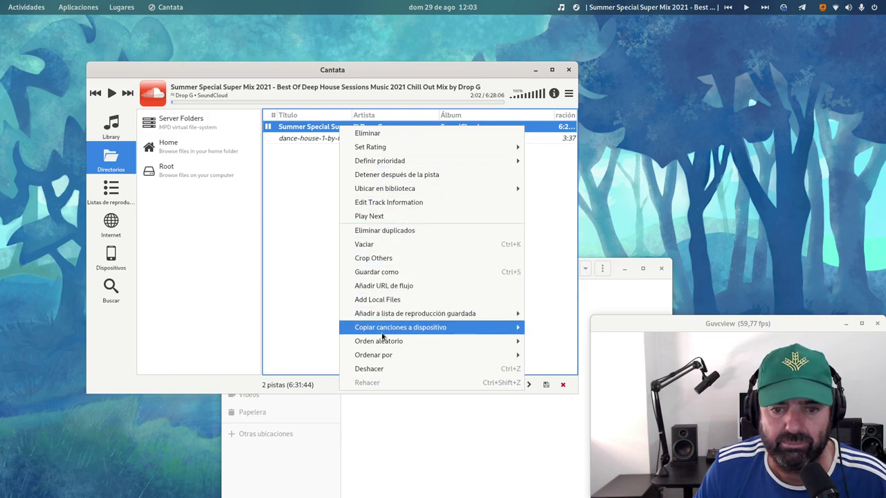
mouse_move(381, 341)
left_click(386, 246)
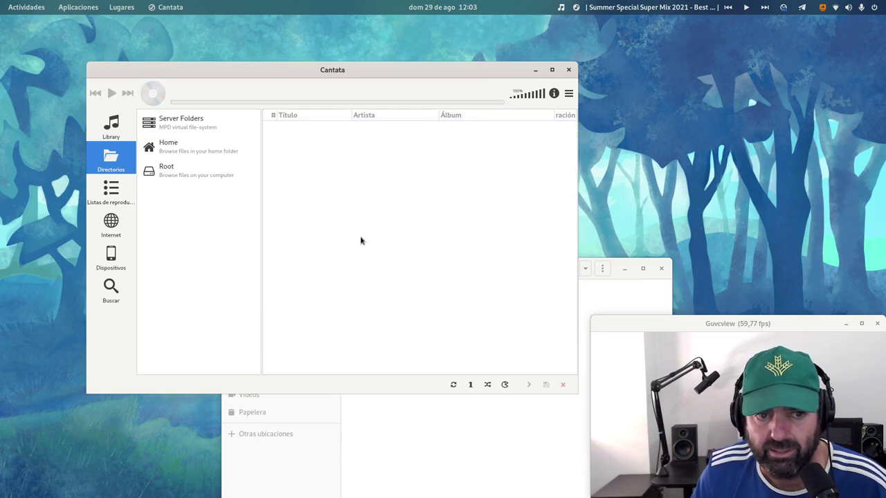
left_click(386, 448)
left_click_drag(397, 310, 341, 206)
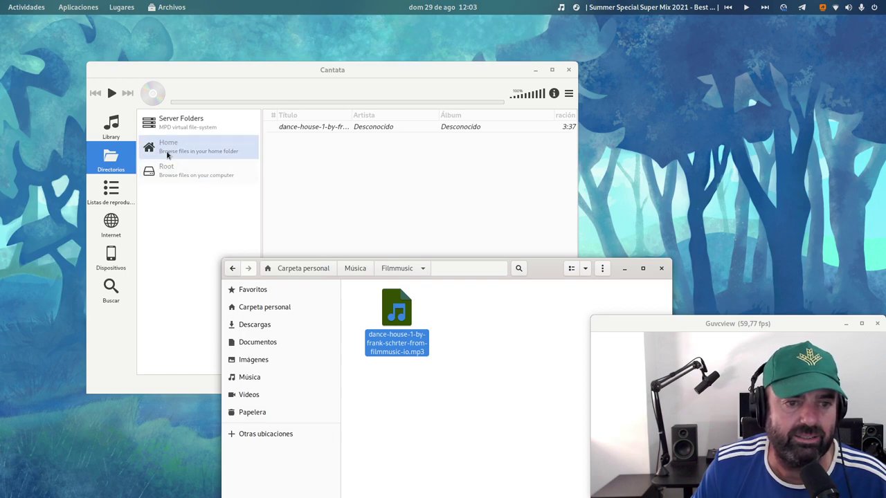
- Look through Cantata's playlist and library views and start playing the dance-house-1 track in the queue
left_click(111, 196)
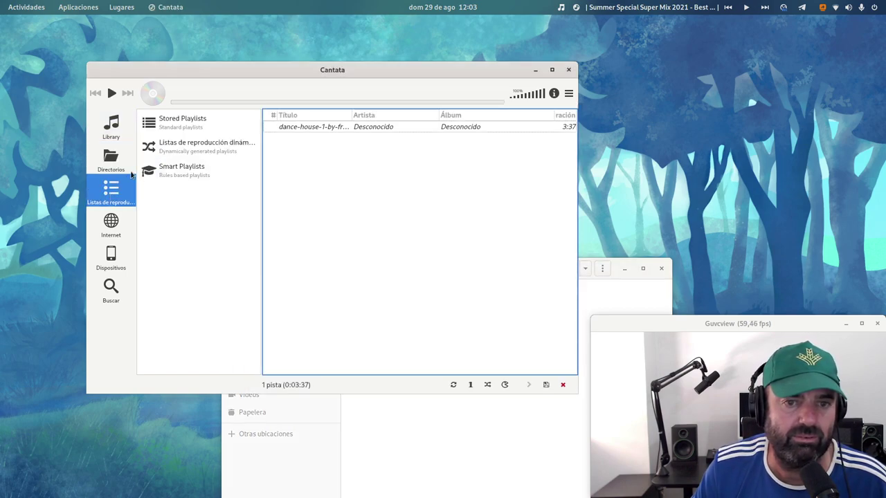
left_click(111, 126)
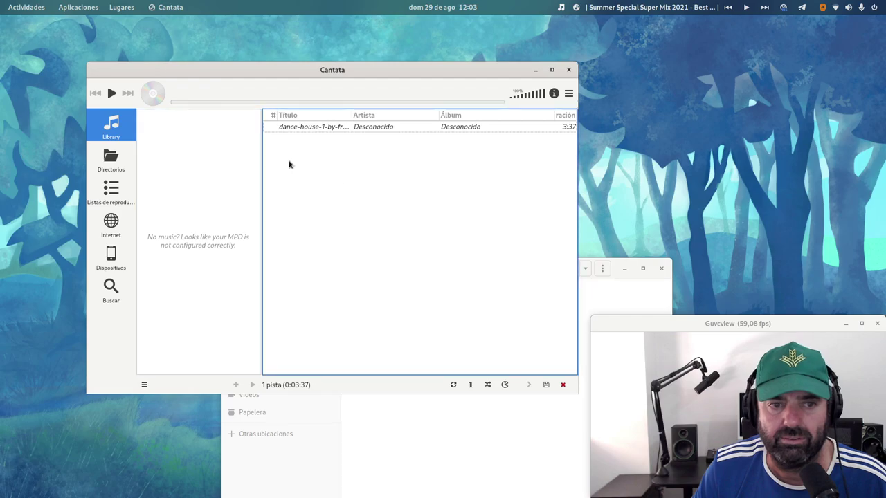
double_click(321, 128)
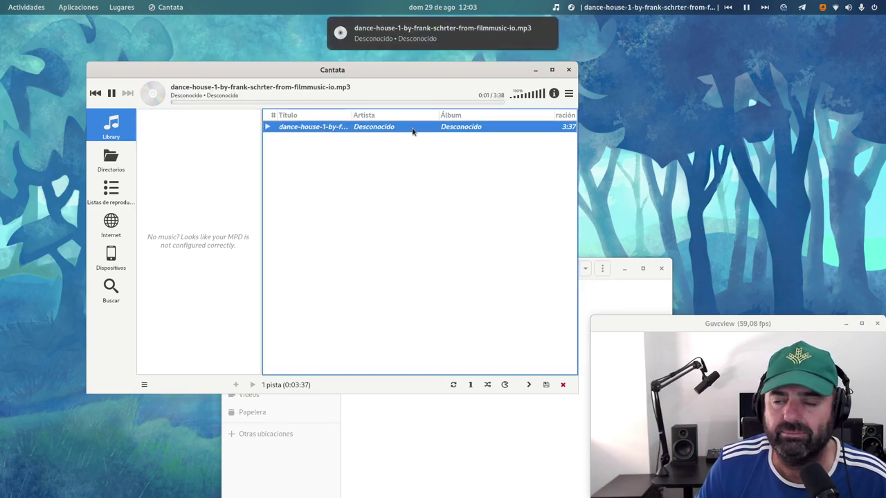
- Switch to EasyEffects and lower the Music Player Daemon stream's output volume to 20 %
key("super")
left_click(358, 198)
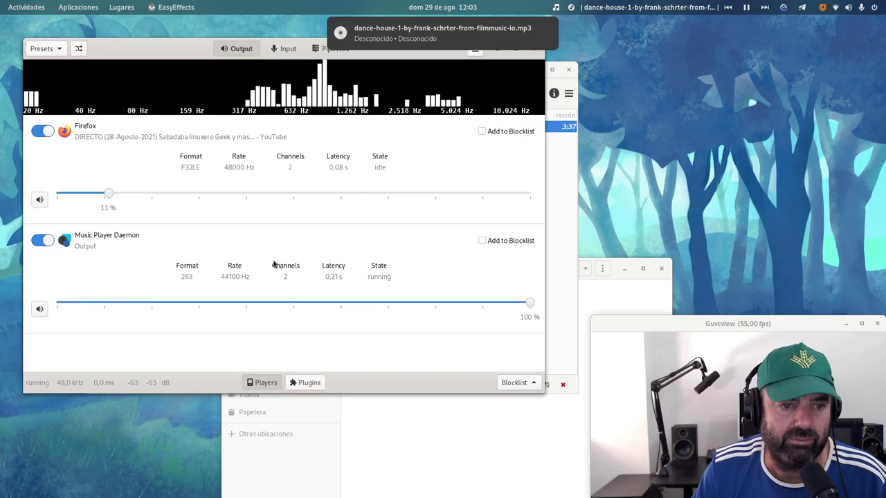
left_click_drag(530, 305, 152, 306)
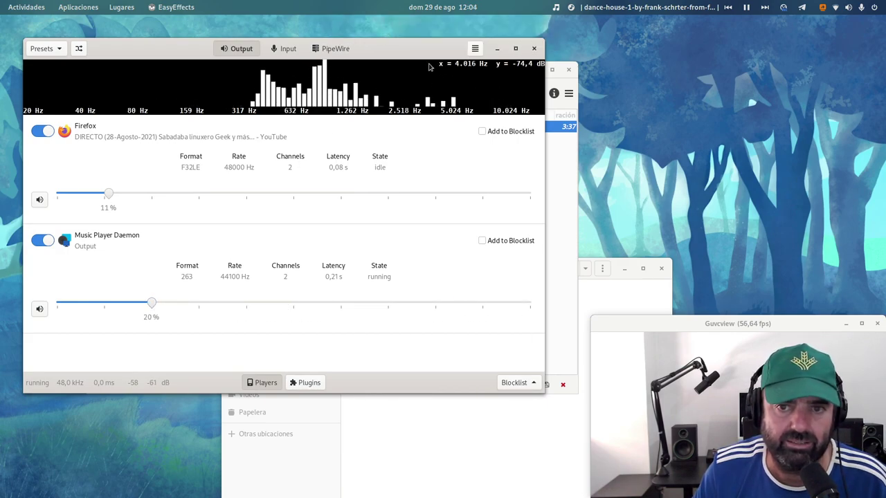
- Return to Cantata from EasyEffects and look through the collection, interface and information pages of its preferences, leaving them unmodified
left_click(497, 48)
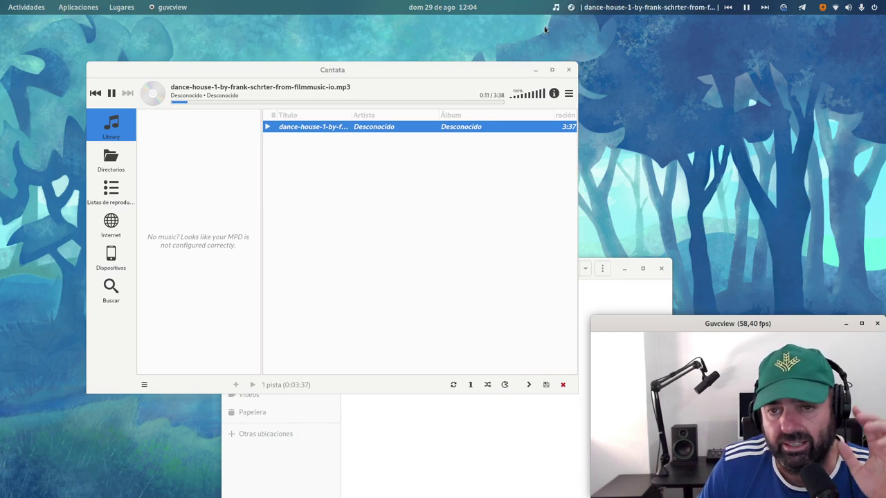
left_click(568, 93)
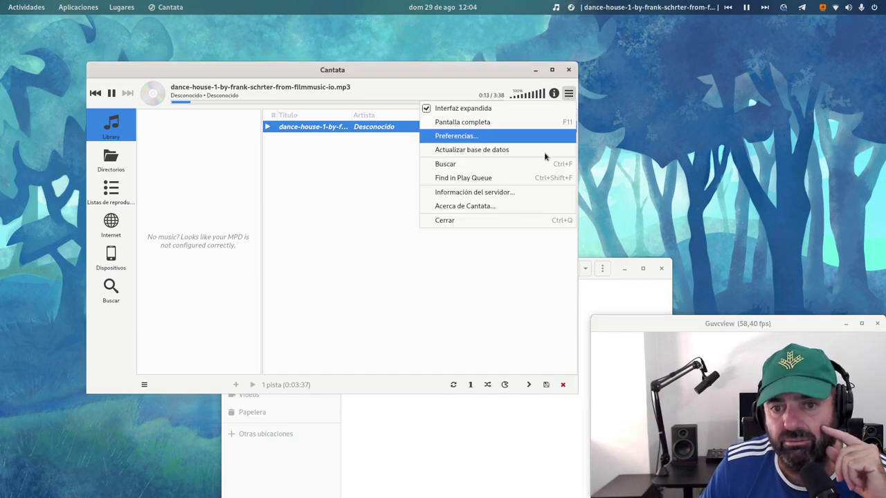
left_click(456, 136)
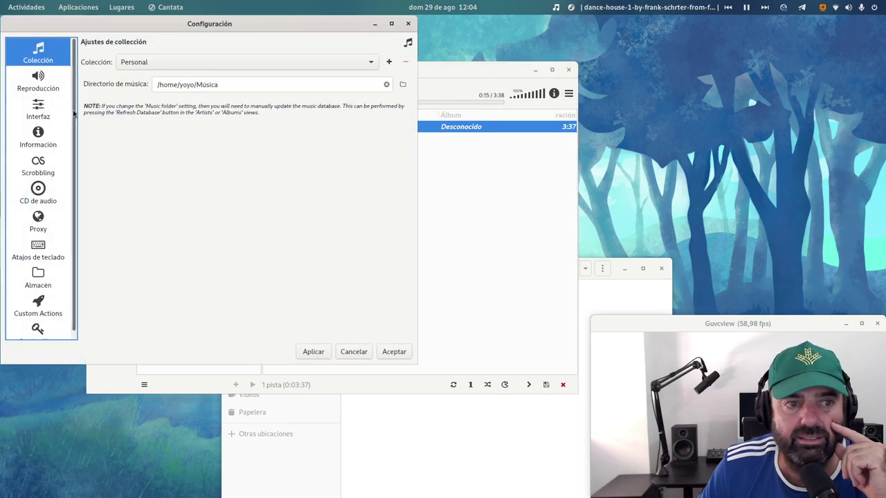
left_click(40, 116)
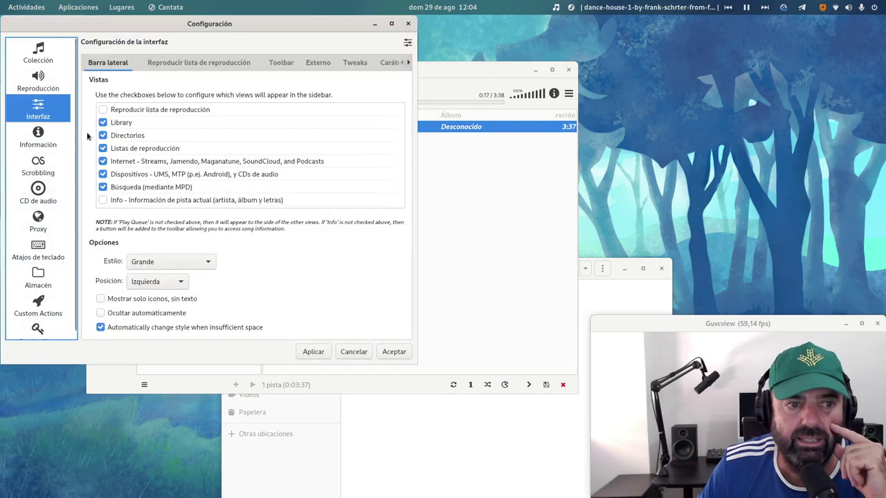
left_click(45, 144)
left_click(407, 23)
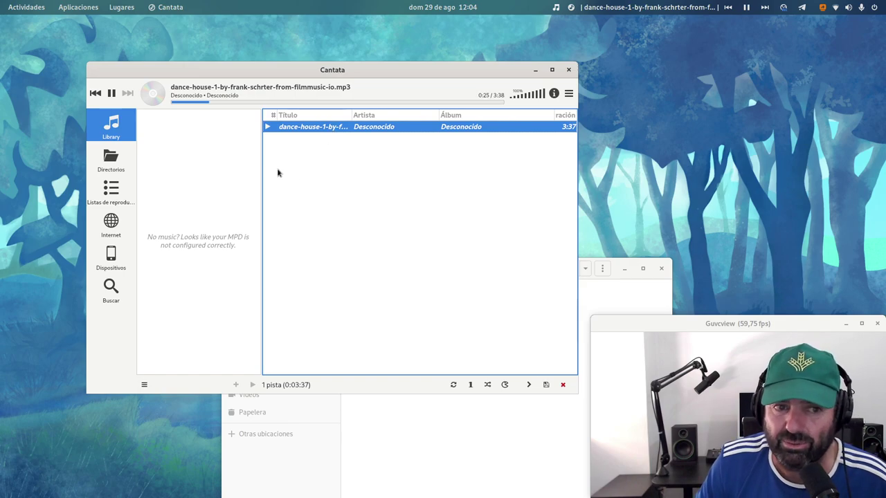
- Pause the dance-house-1 track and quit Cantata
left_click(110, 92)
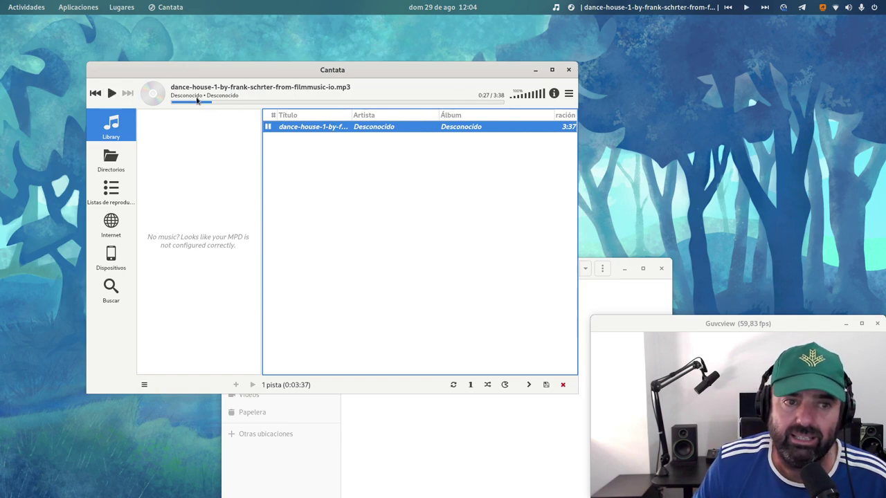
left_click(566, 95)
left_click(457, 220)
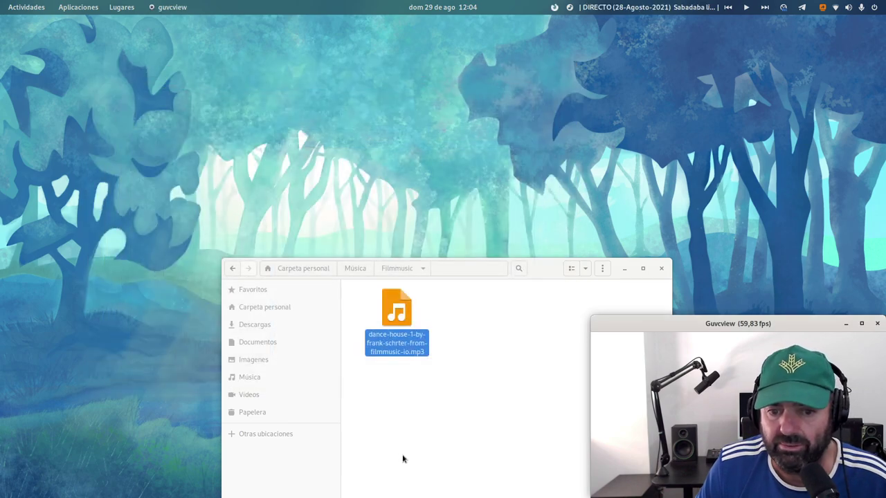
- Try playing the dance-house-1 MP3 from the Filmmusic folder in Celluloid, pausing it before closing the player
right_click(403, 313)
left_click(424, 320)
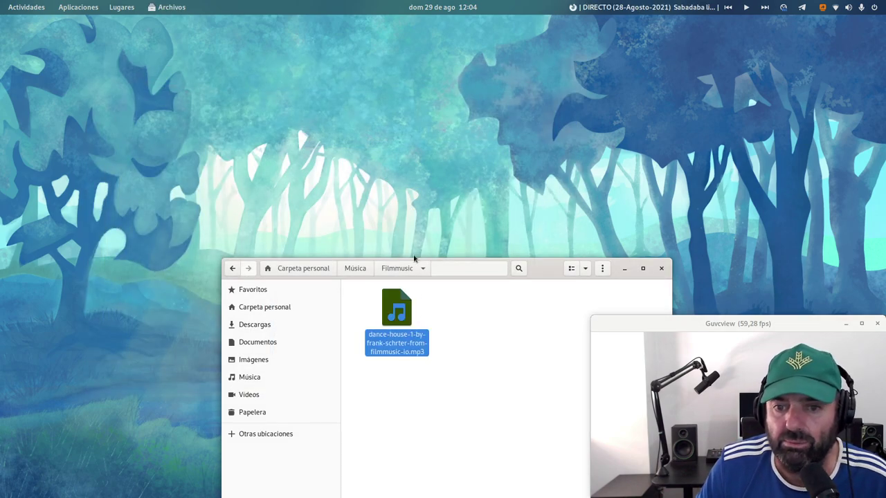
left_click_drag(374, 33, 416, 99)
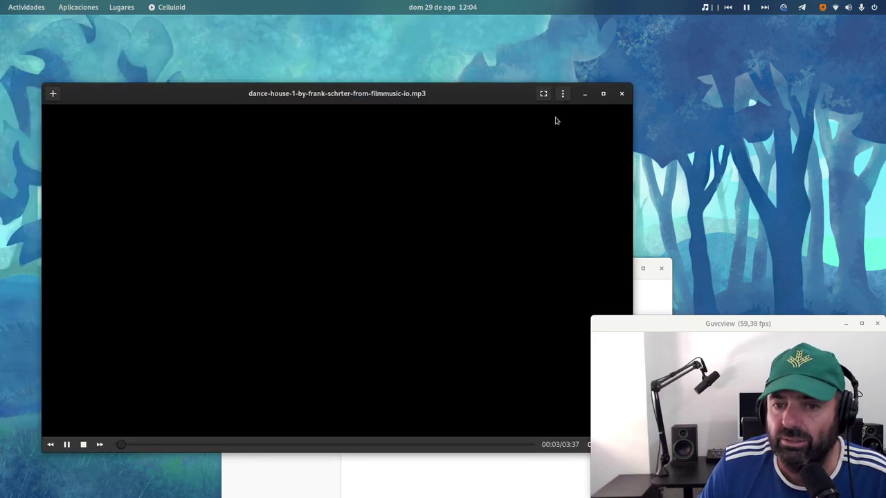
left_click(67, 447)
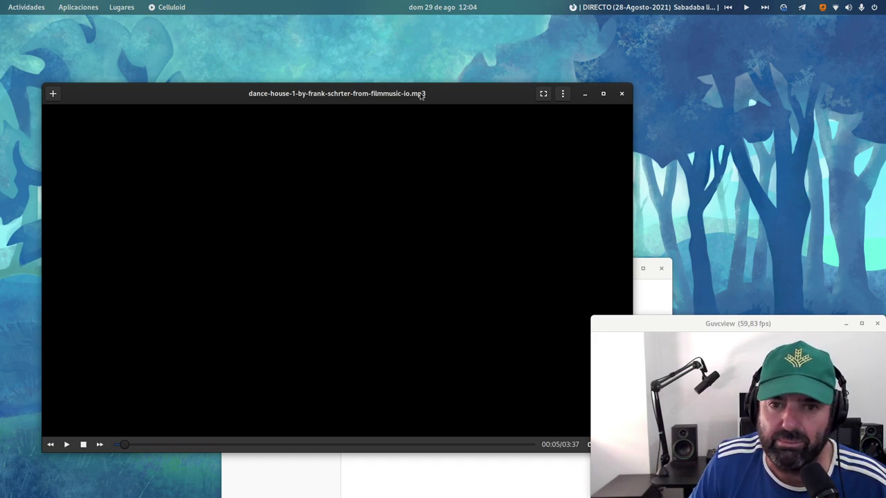
left_click_drag(421, 95, 433, 65)
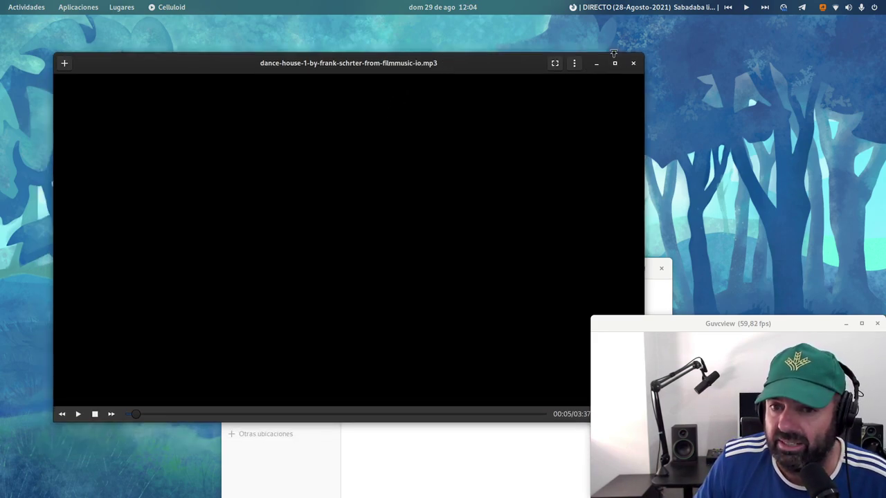
left_click(634, 63)
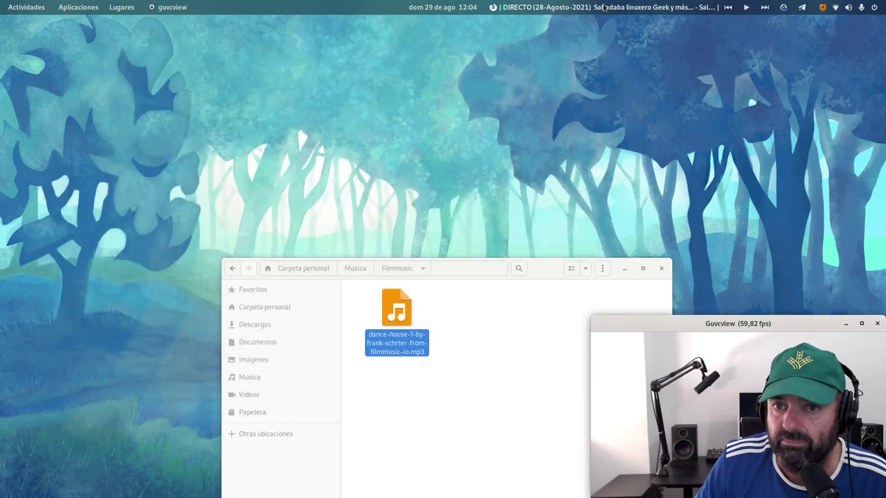
- Open the dance-house-1 MP3 with DeaDBeeF and move the player window clear of the file's icon
right_click(402, 311)
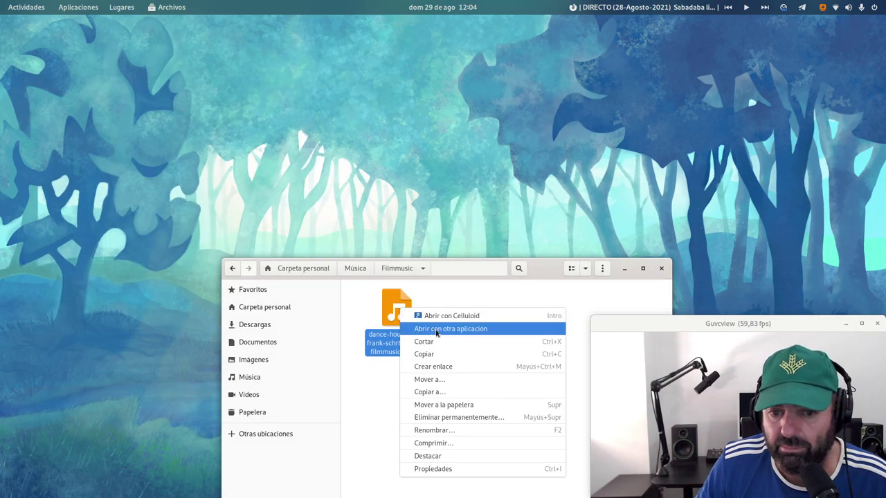
left_click(437, 330)
left_click(409, 356)
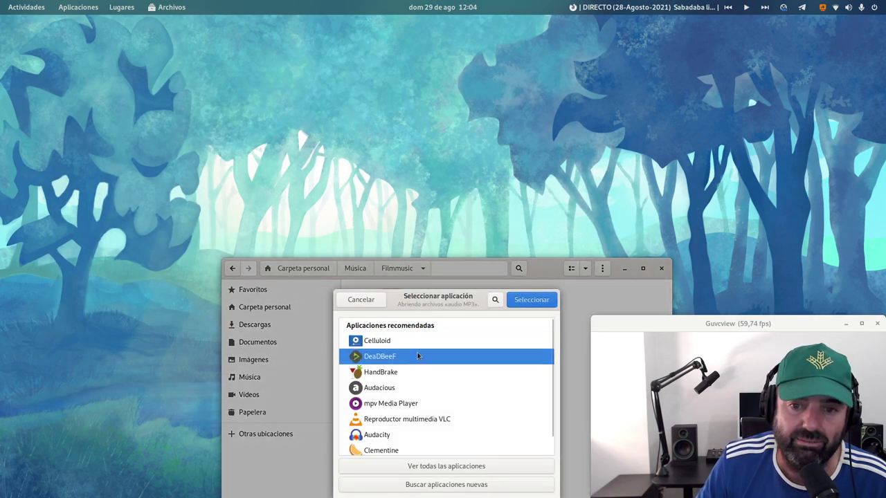
left_click(530, 300)
left_click_drag(545, 37, 462, 153)
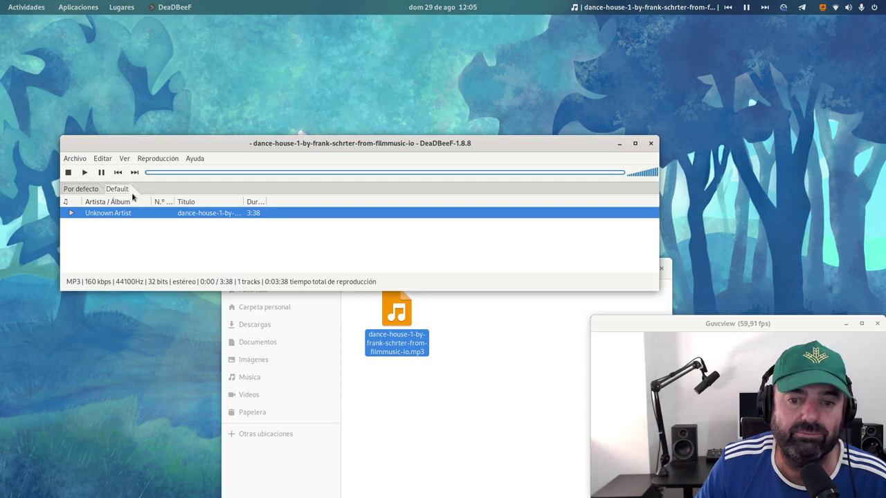
- Switch to EasyEffects, lower the DeaDBeeF stream's output volume to 20 % and minimize the window
key("super")
left_click(282, 229)
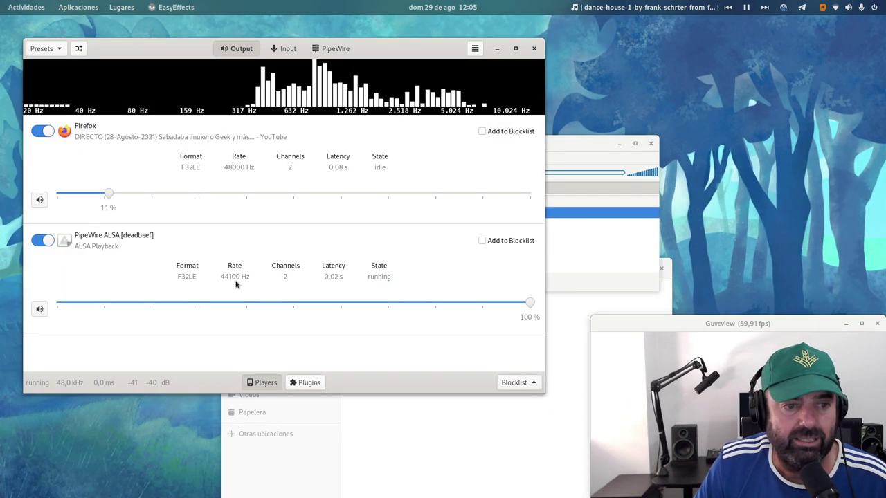
left_click_drag(531, 305, 153, 317)
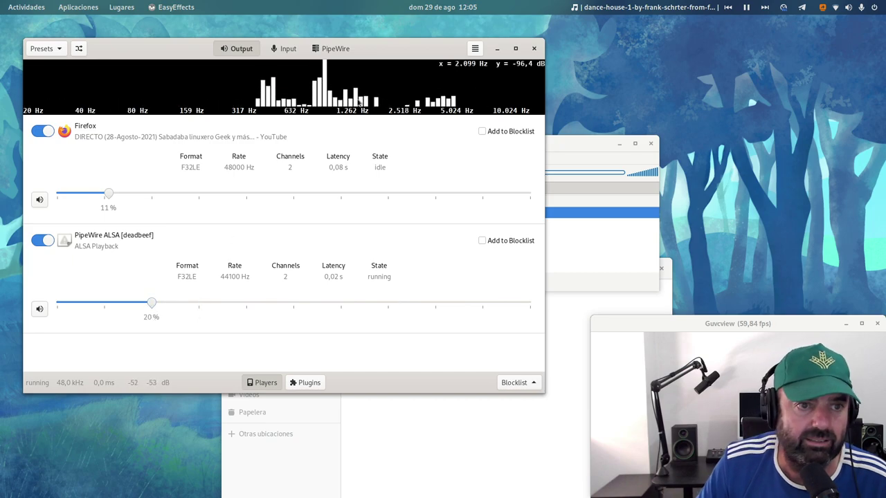
left_click(497, 48)
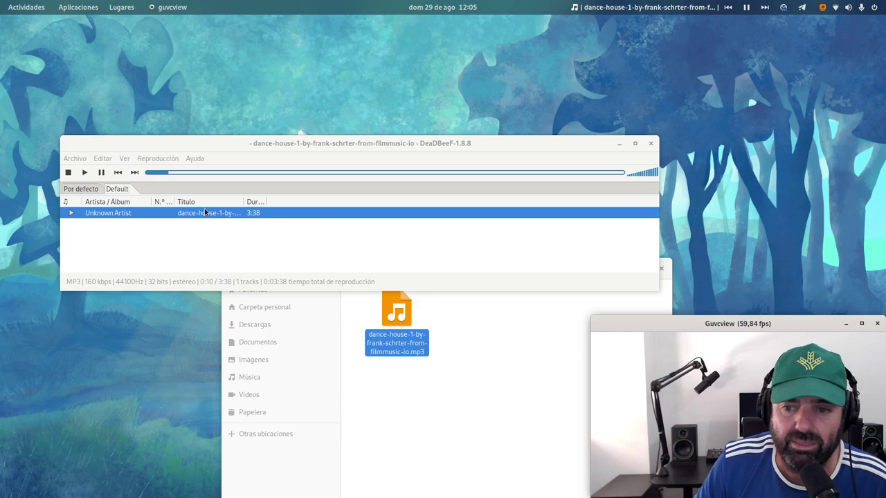
- Switch to the Extensions app, open the Media Controls settings and enlarge the dialog to show every option
key("super")
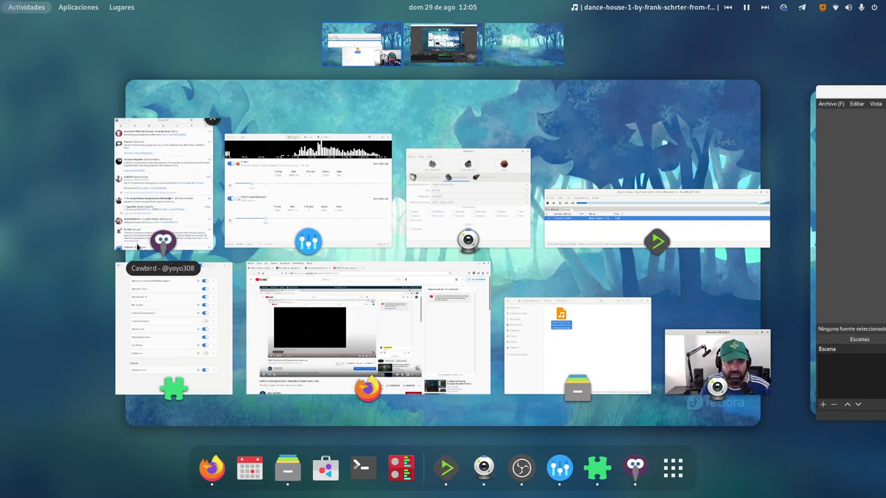
left_click(194, 273)
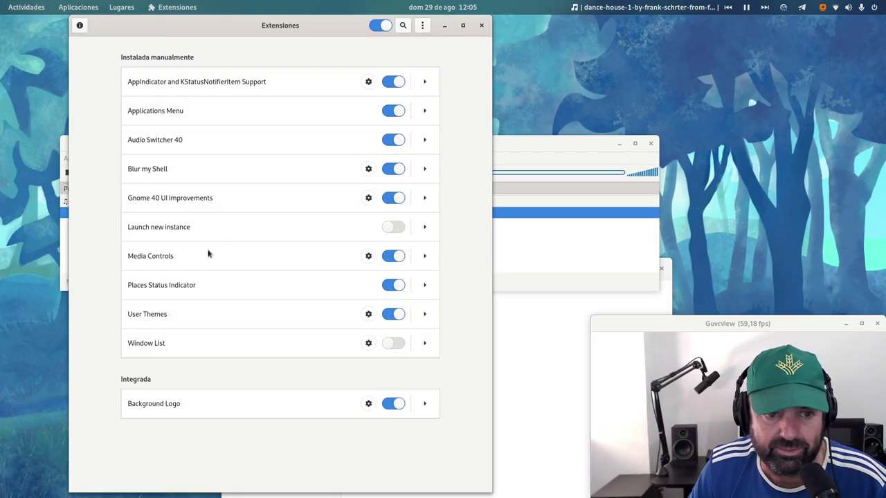
left_click(369, 258)
left_click_drag(417, 345, 429, 451)
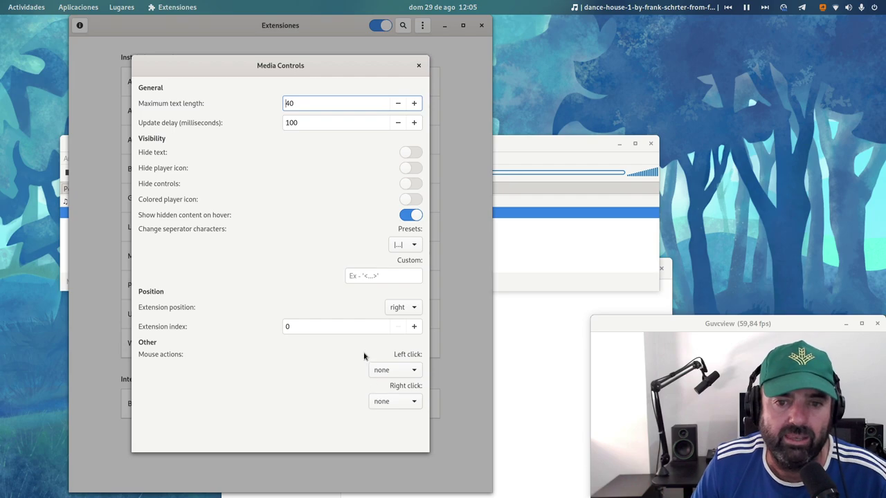
- Turn on Hide text for Media Controls and test pausing and resuming the track from the panel
left_click(413, 155)
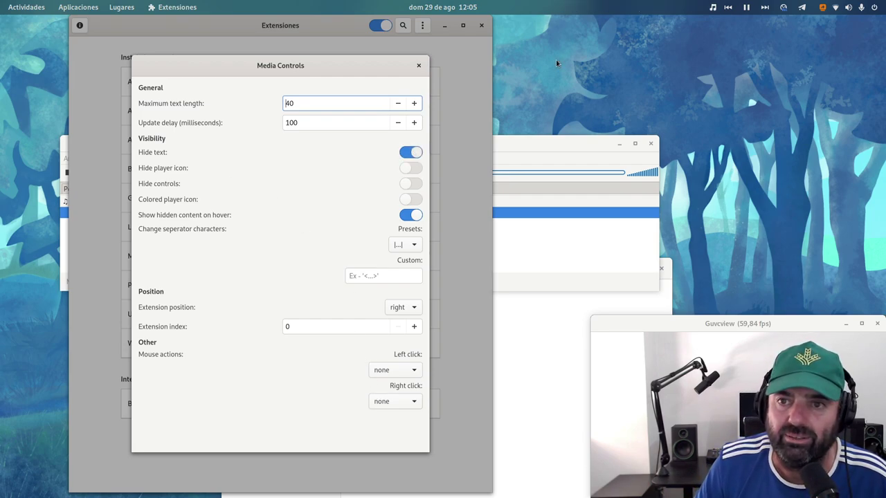
left_click(746, 8)
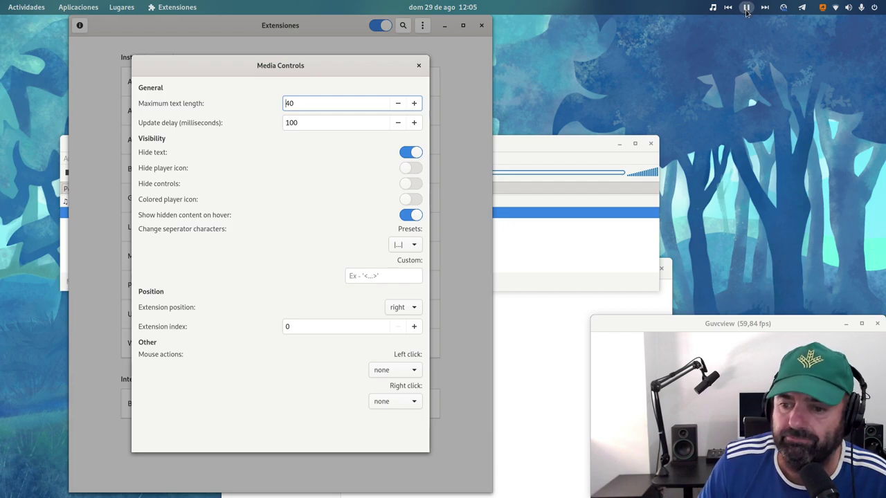
left_click(746, 7)
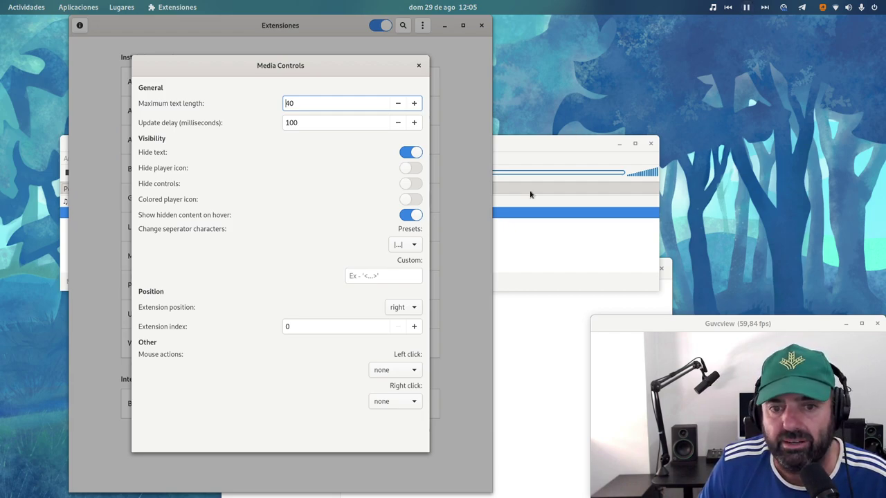
- Turn on Hide player icon and compare the panel with Hide text switched off and back on
left_click(412, 168)
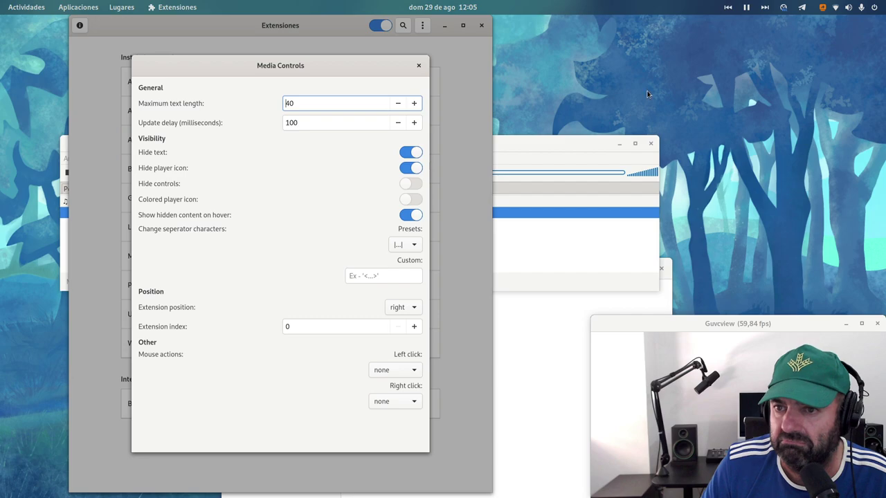
left_click(410, 151)
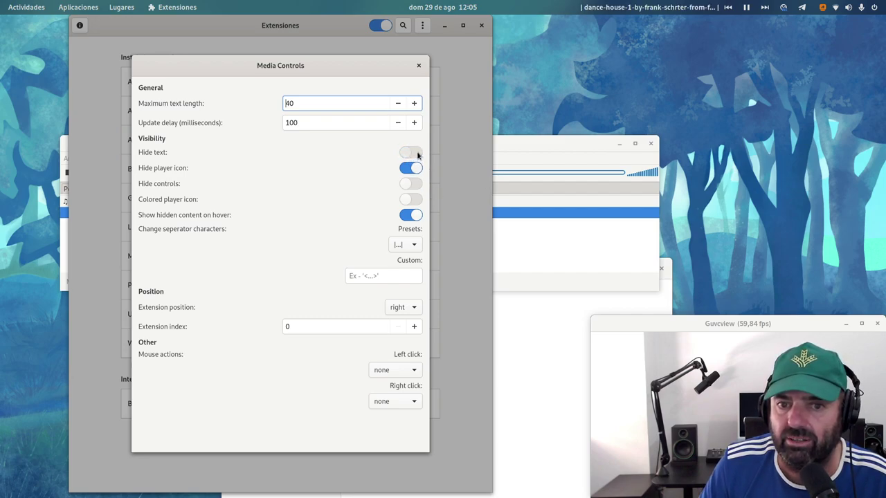
left_click(418, 155)
- Switch to EasyEffects, reduce the DeaDBeeF stream's output volume to 13 % and minimize the window
key("super")
left_click(242, 235)
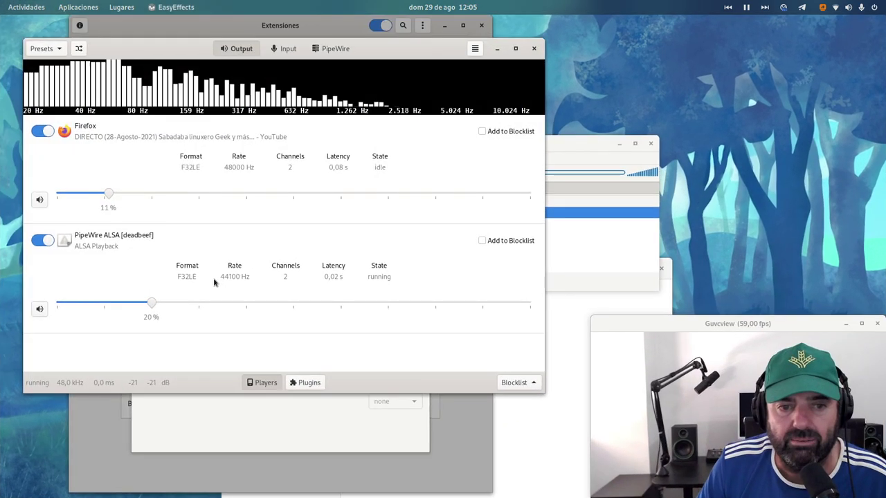
left_click_drag(151, 310, 119, 313)
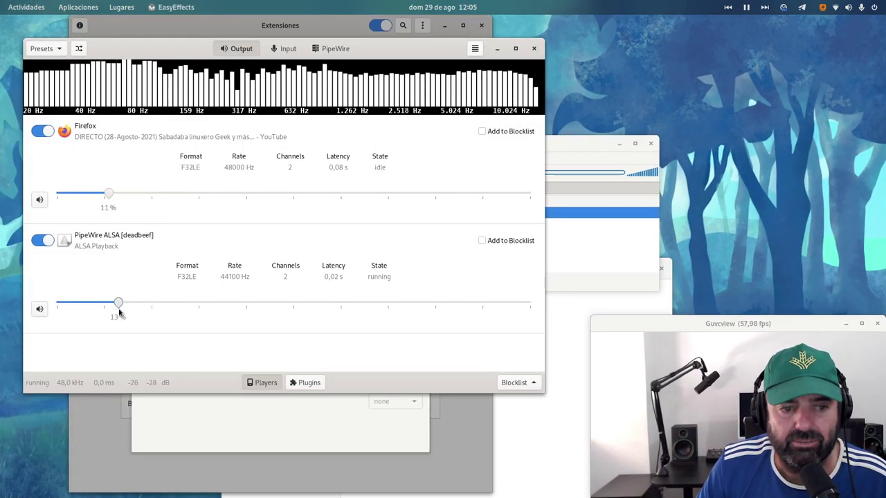
left_click(497, 48)
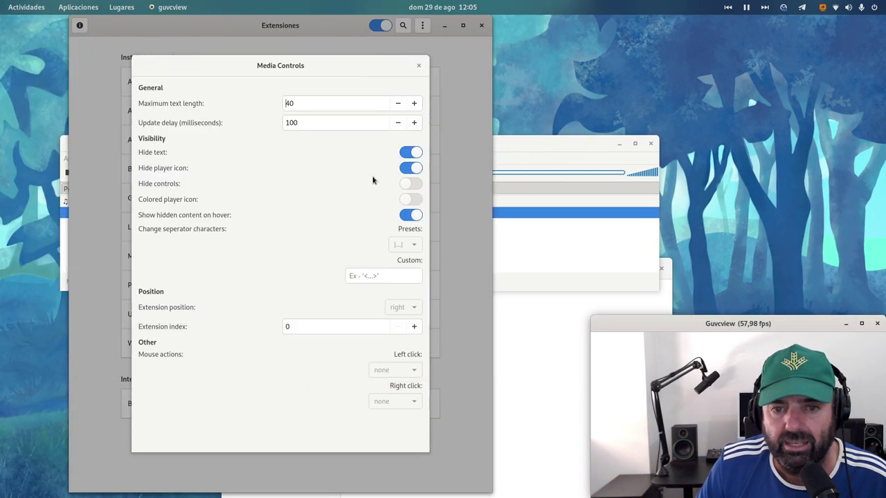
- Try hiding the extension's playback controls in the panel, then restore them
left_click(410, 184)
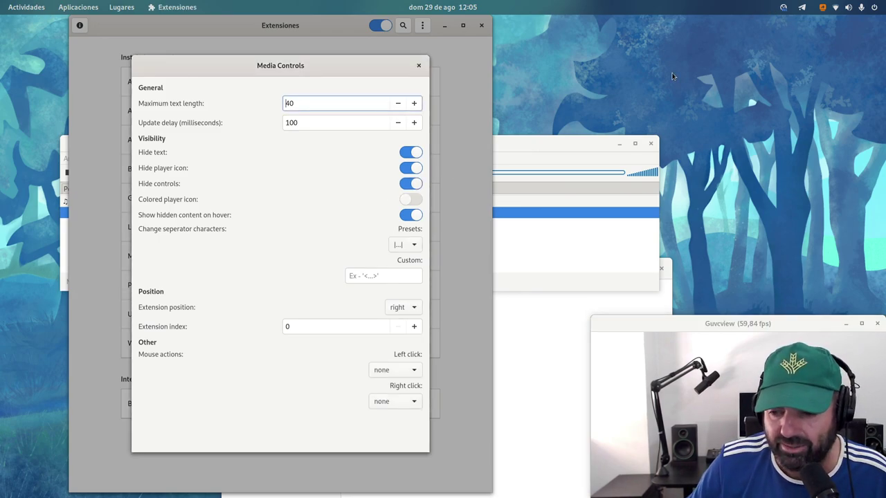
left_click(409, 184)
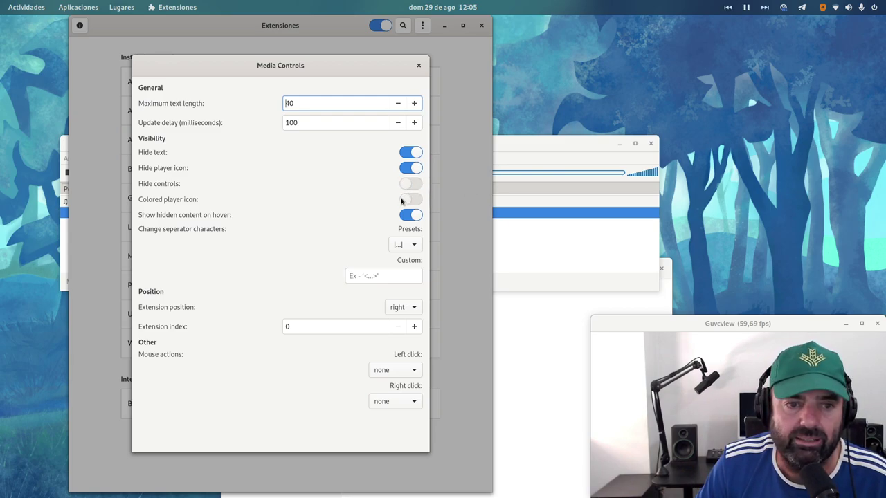
- Show the player icon again in color and set the separator characters preset to {...}
left_click(412, 200)
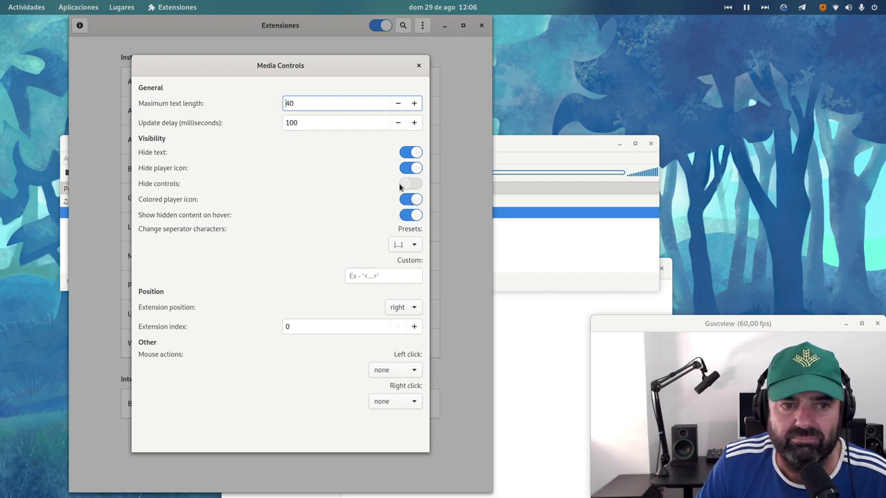
left_click(411, 171)
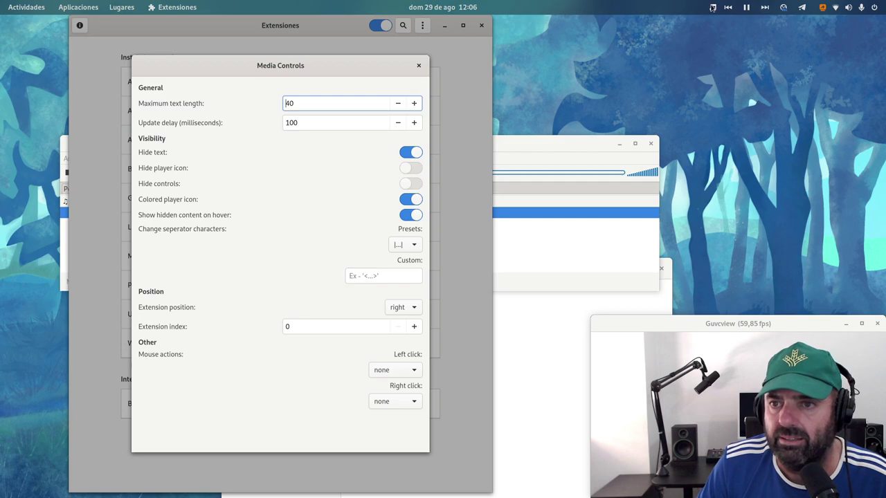
left_click(416, 246)
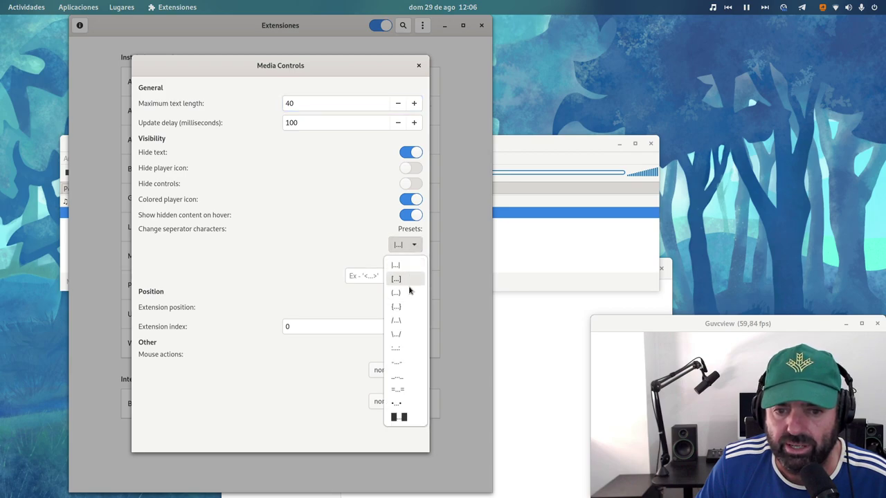
left_click(409, 314)
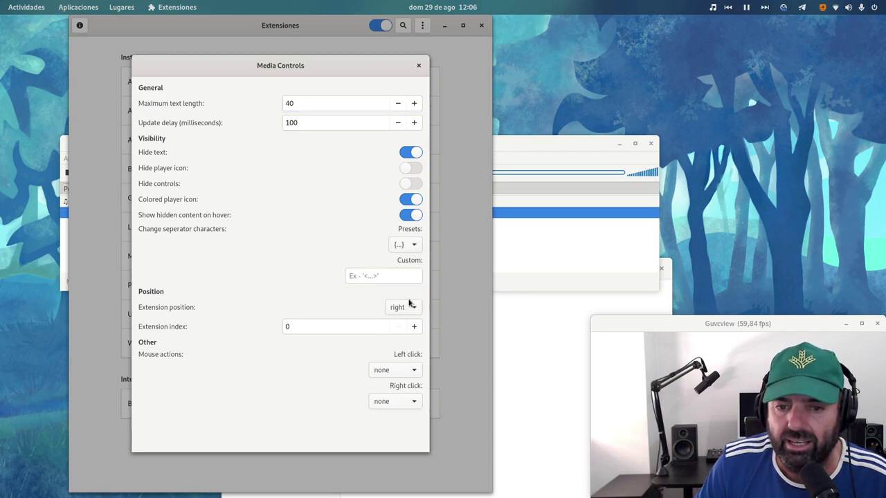
- Keep the {...} separator preset selected and turn off Hide text so the track title shows in the panel
left_click(410, 246)
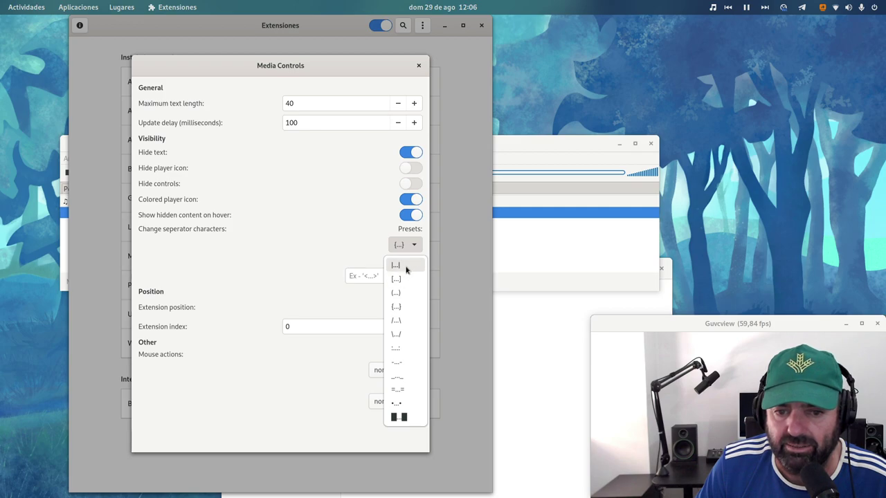
left_click(404, 310)
left_click(409, 152)
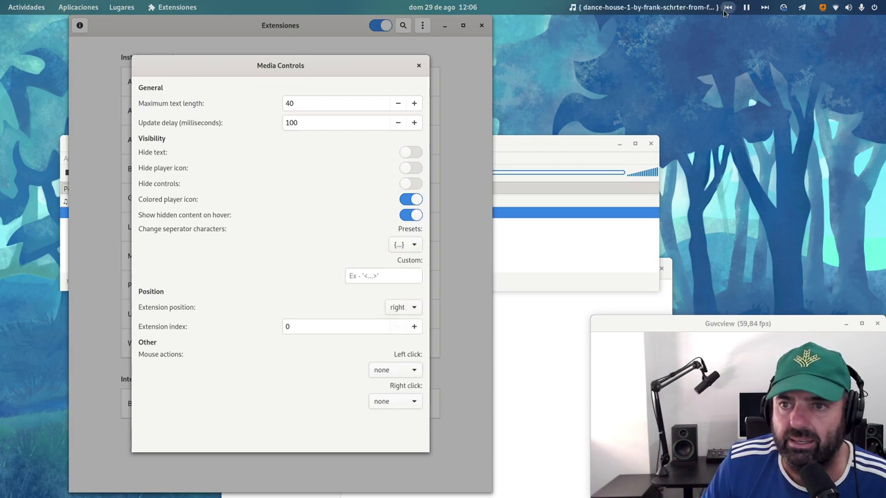
- Try the •...• separator preset, switch to the |...| preset and turn off Colored player icon
left_click(406, 247)
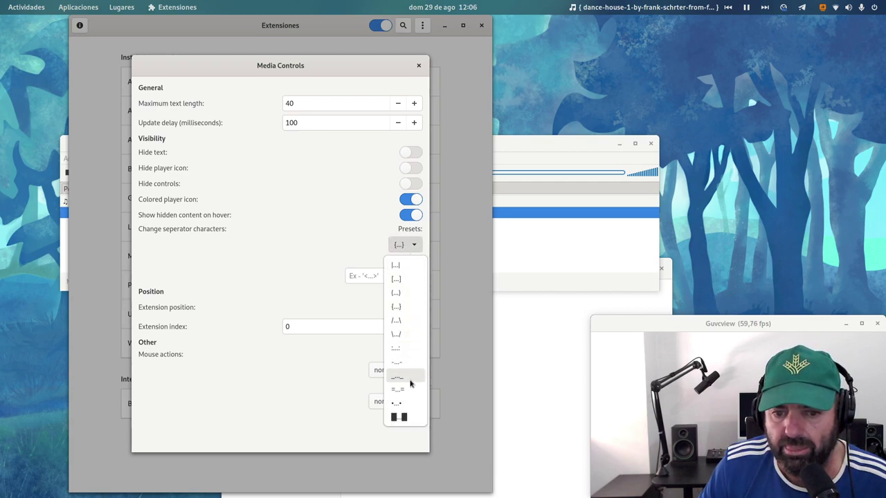
left_click(407, 402)
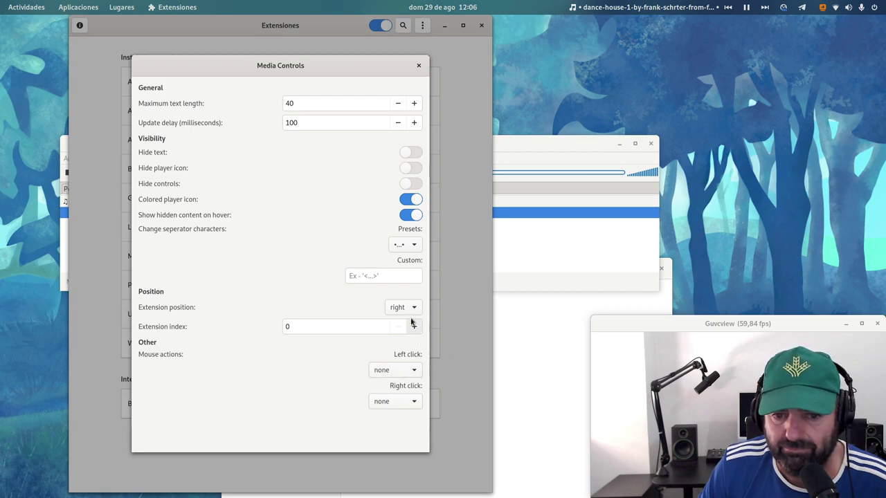
left_click(416, 246)
left_click(395, 265)
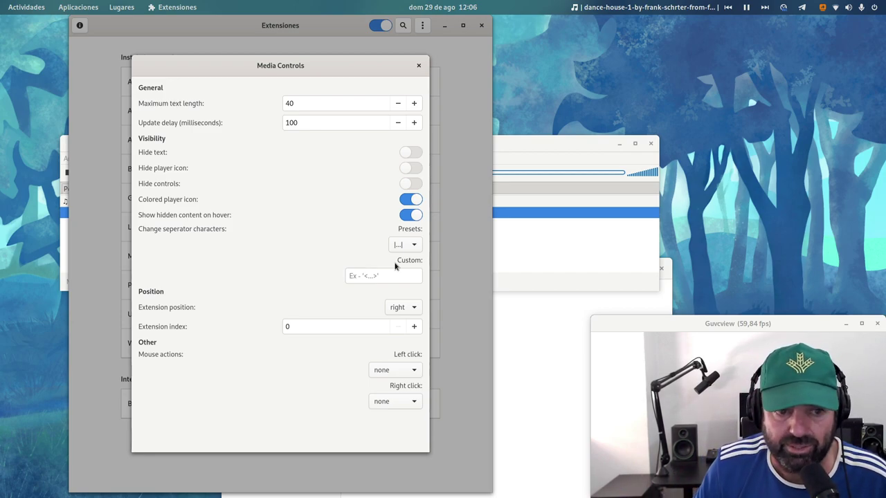
left_click(408, 200)
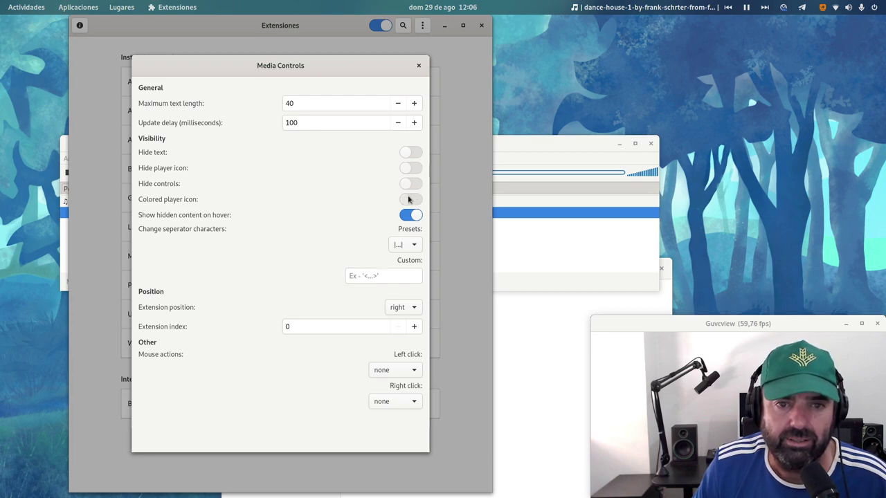
- Reduce the maximum text length to 15, close the Media Controls settings and minimize the Extensions window
left_click(326, 102)
left_click(398, 103)
left_click(398, 103)
left_click(398, 103)
left_click(398, 103)
left_click(398, 104)
left_click(398, 103)
left_click(398, 103)
left_click(398, 103)
left_click(399, 103)
left_click(398, 103)
left_click(398, 103)
left_click(398, 103)
left_click(399, 103)
left_click(398, 103)
left_click(398, 103)
left_click(398, 103)
left_click(398, 103)
left_click(398, 103)
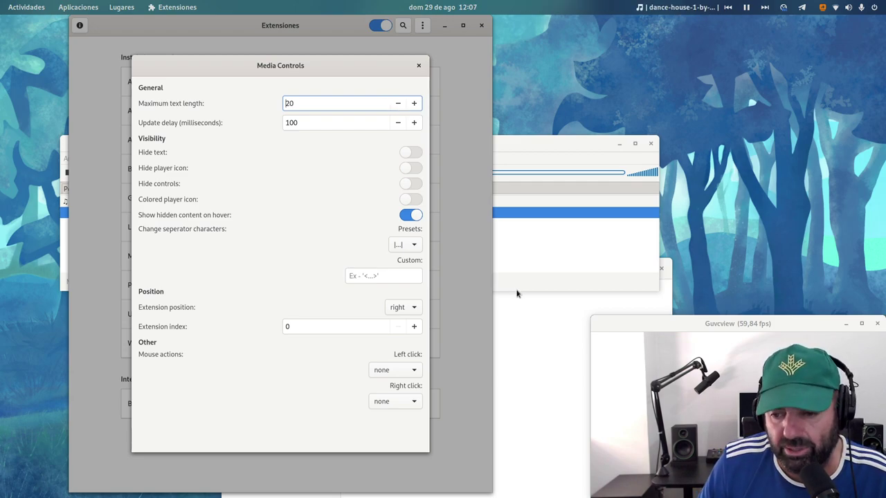
mouse_move(637, 6)
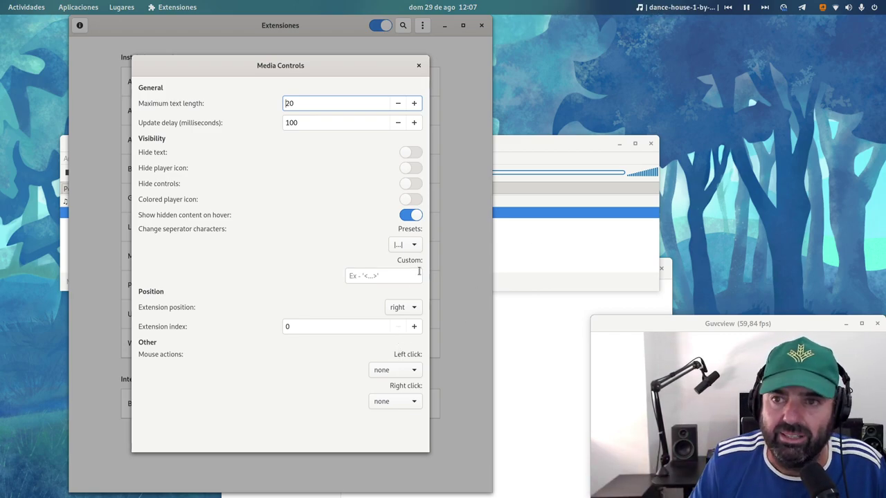
left_click(400, 107)
left_click(399, 103)
left_click(399, 104)
left_click(399, 104)
left_click(399, 104)
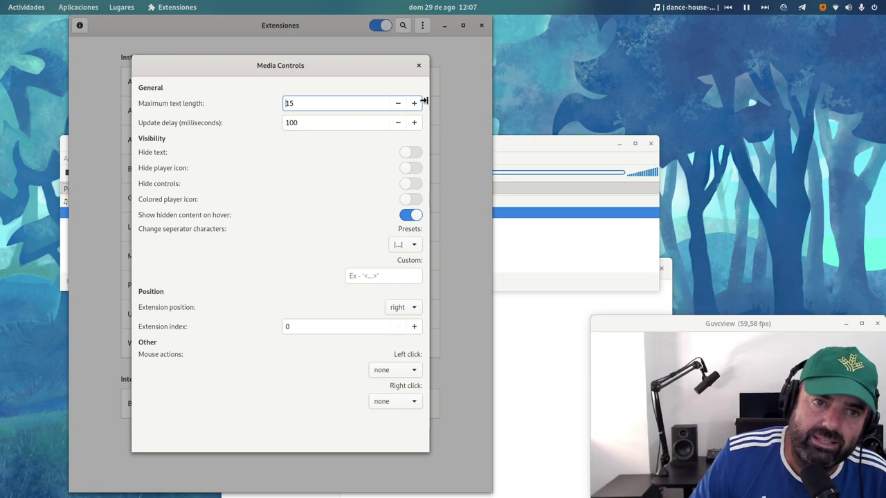
left_click(418, 65)
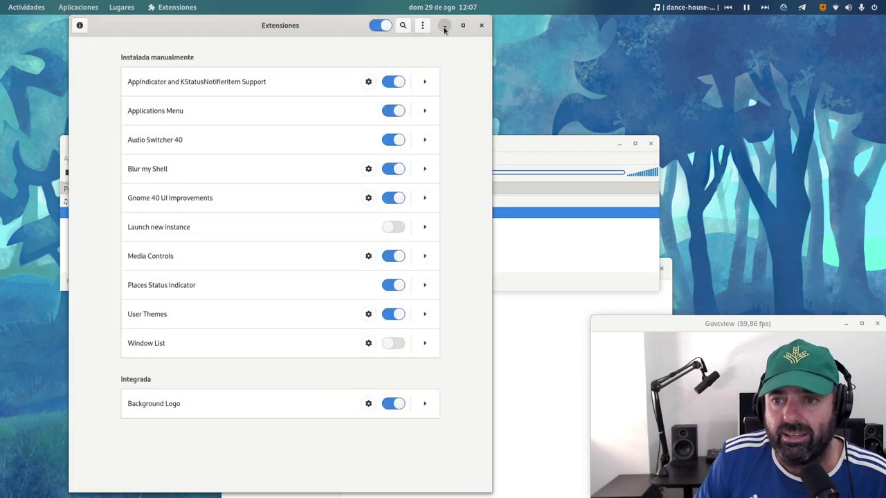
left_click(444, 27)
- Pause the playing track from the panel controls and close DeaDBeeF
left_click(745, 9)
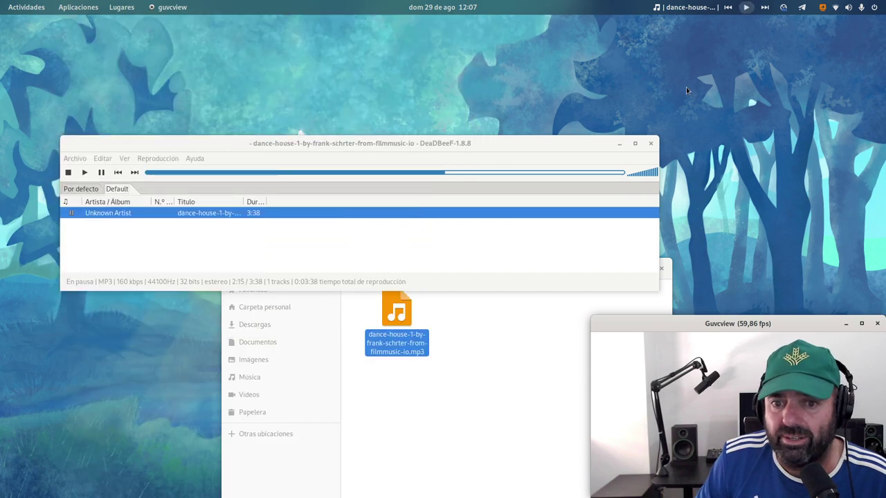
left_click(649, 147)
left_click(650, 145)
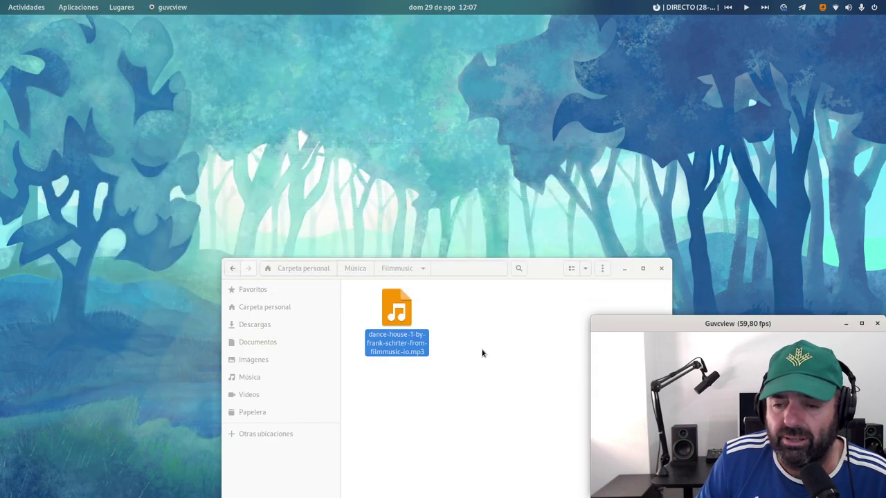
left_click_drag(551, 273, 442, 112)
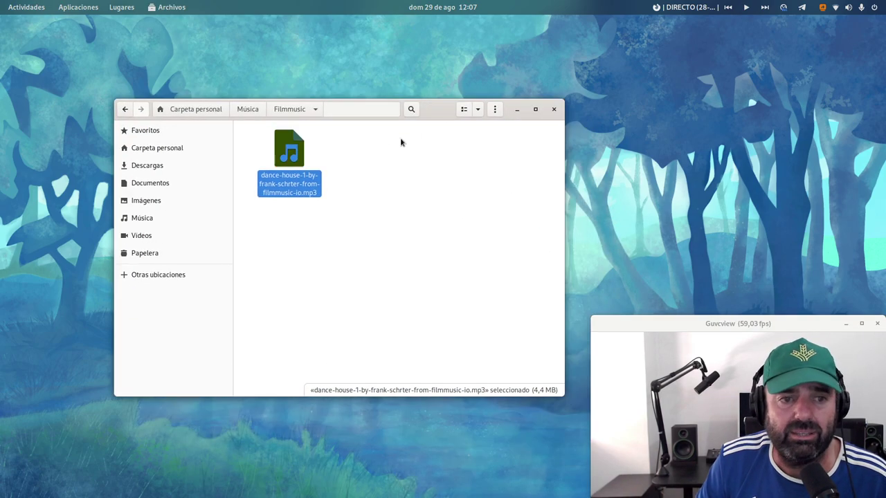
left_click(190, 111)
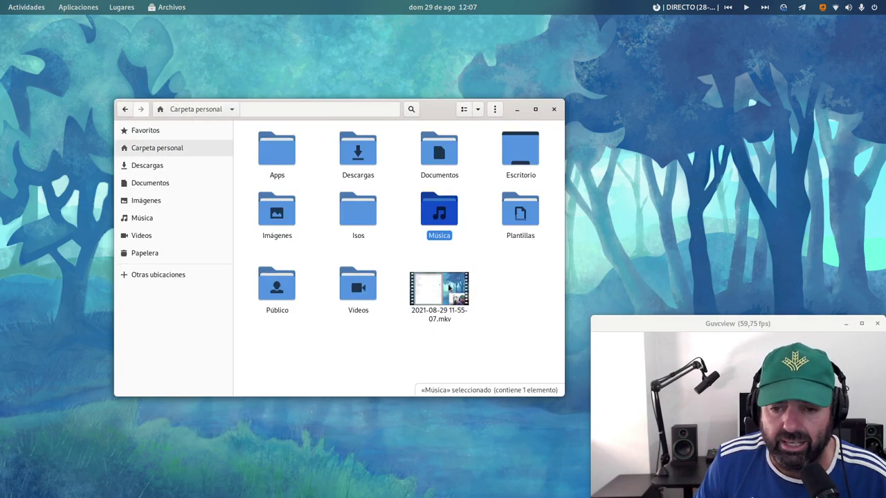
left_click(437, 288)
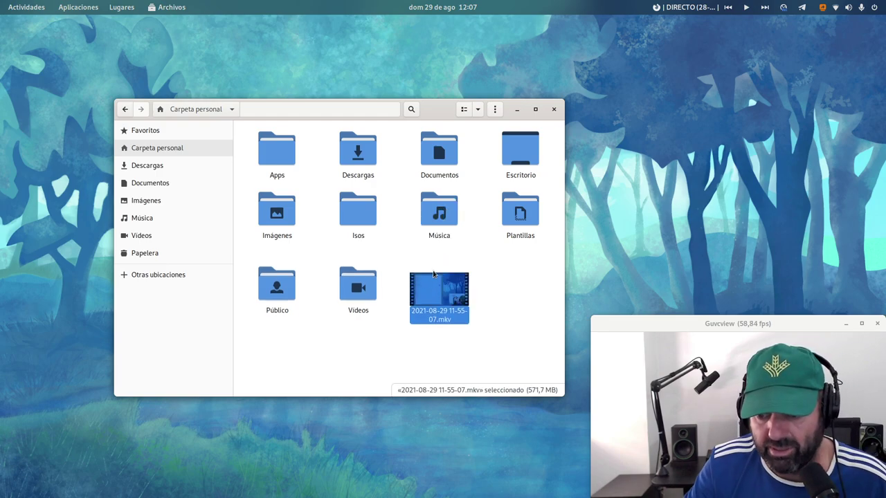
right_click(443, 283)
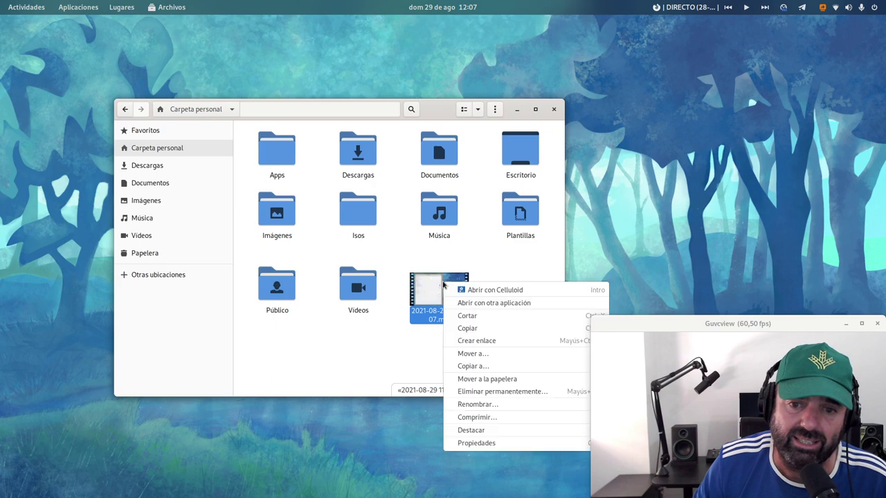
left_click(491, 304)
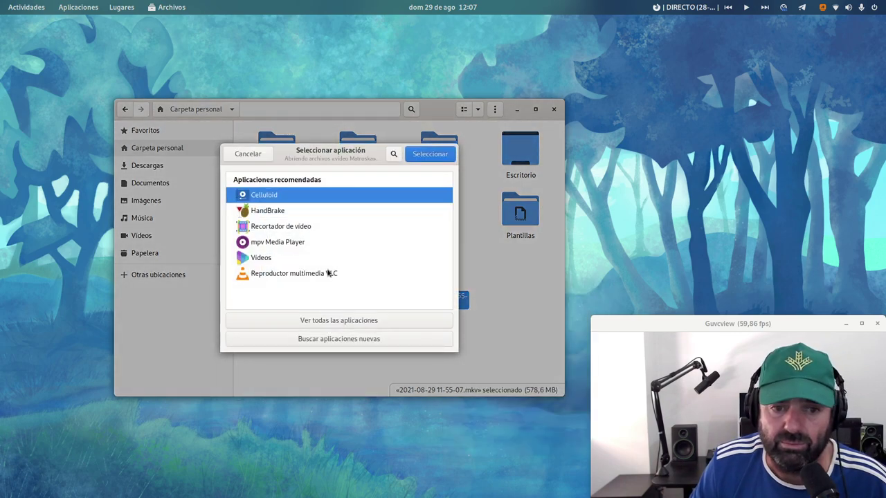
left_click(291, 275)
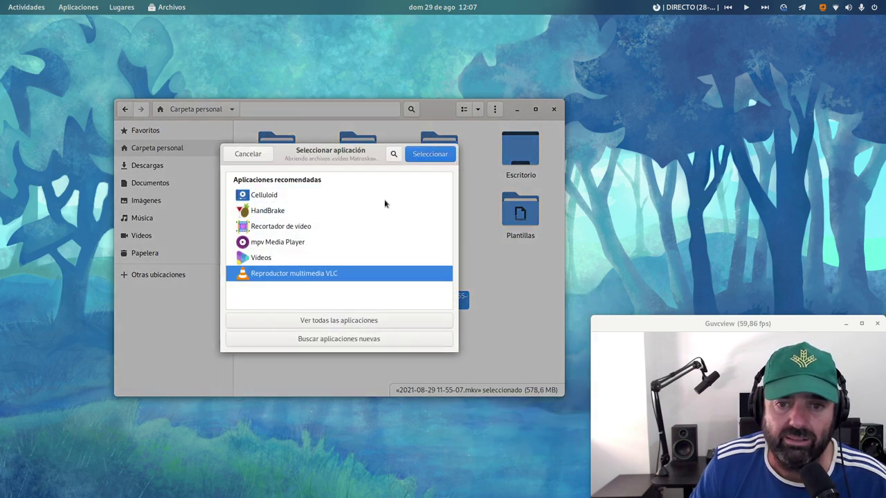
left_click(299, 259)
left_click(443, 155)
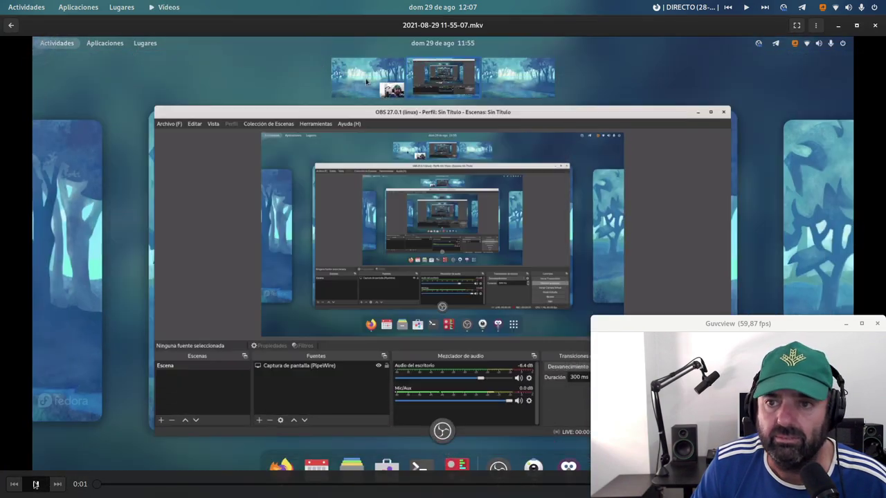
- Toggle the video's playback in Videos, check the media indicator in the panel and close the player
left_click(36, 484)
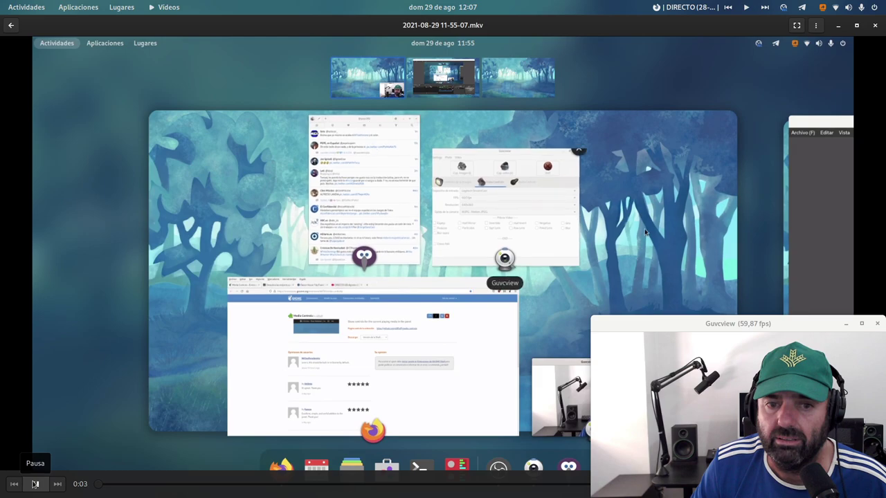
left_click(35, 484)
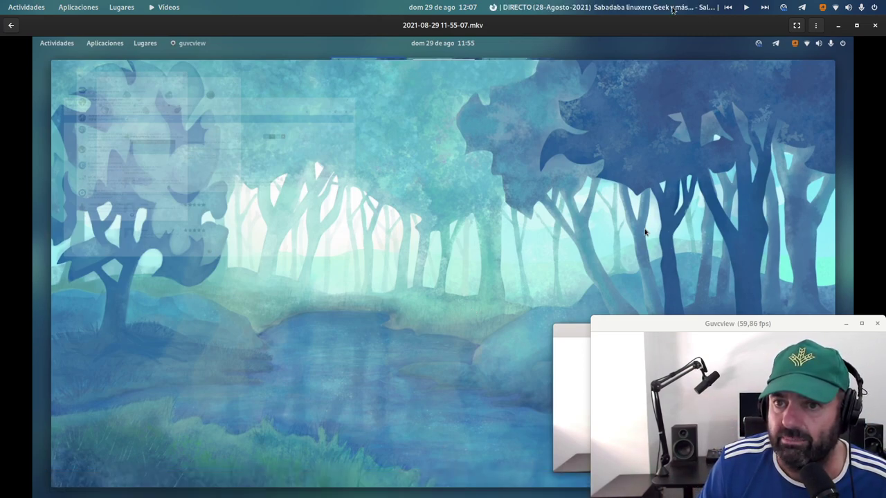
left_click(875, 26)
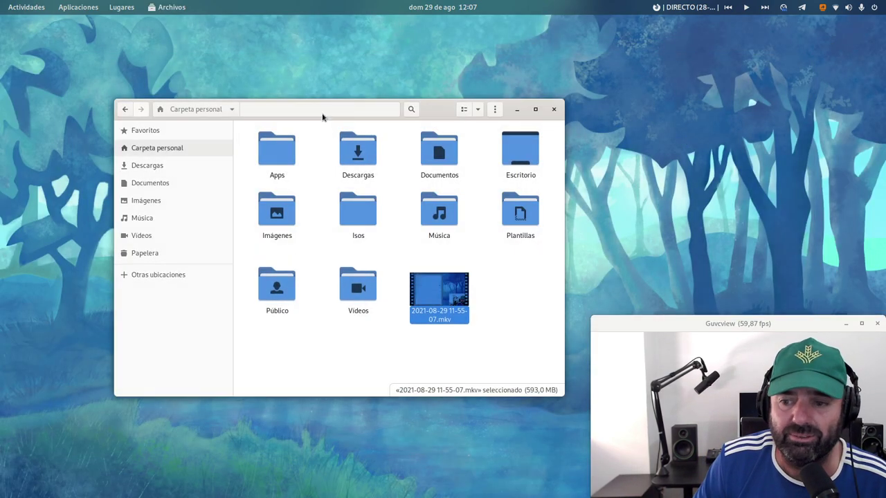
- Close the file manager window and switch to Firefox
left_click_drag(323, 115, 321, 86)
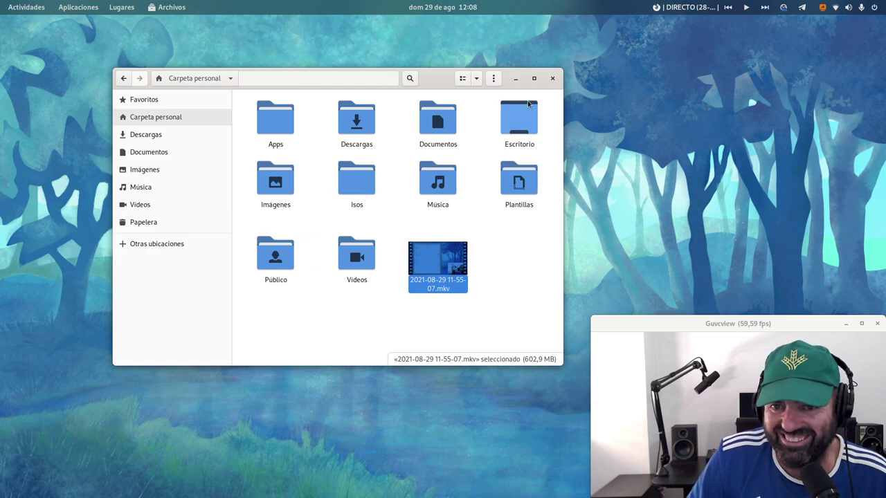
left_click(553, 79)
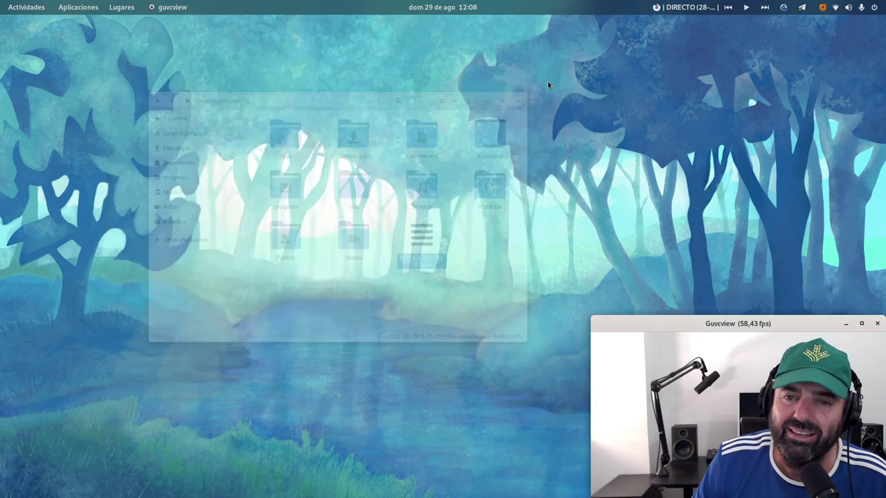
mouse_move(0, 0)
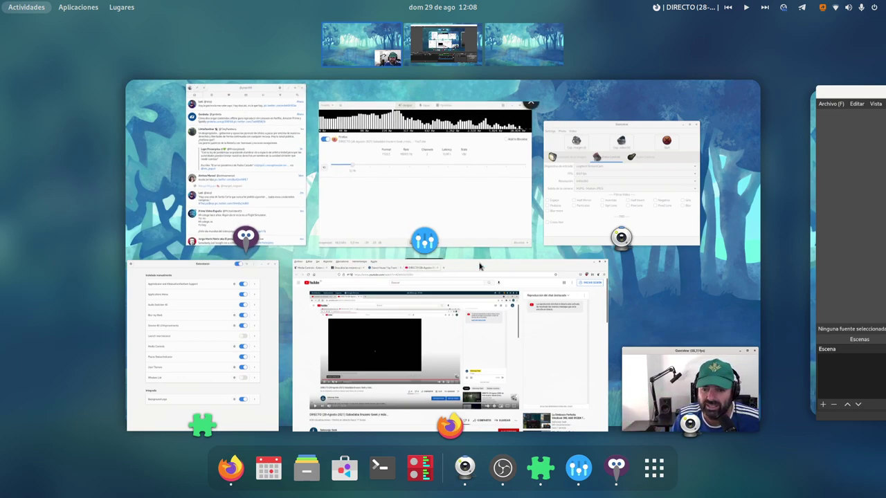
left_click(542, 321)
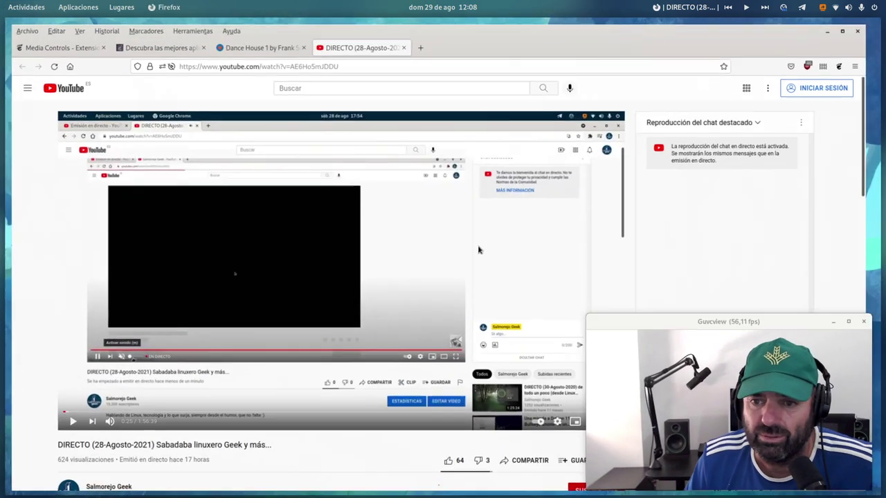
- Look over the Media Controls page on extensions.gnome.org
left_click(29, 42)
scroll(108, 199, "down", 10)
scroll(108, 200, "up", 10)
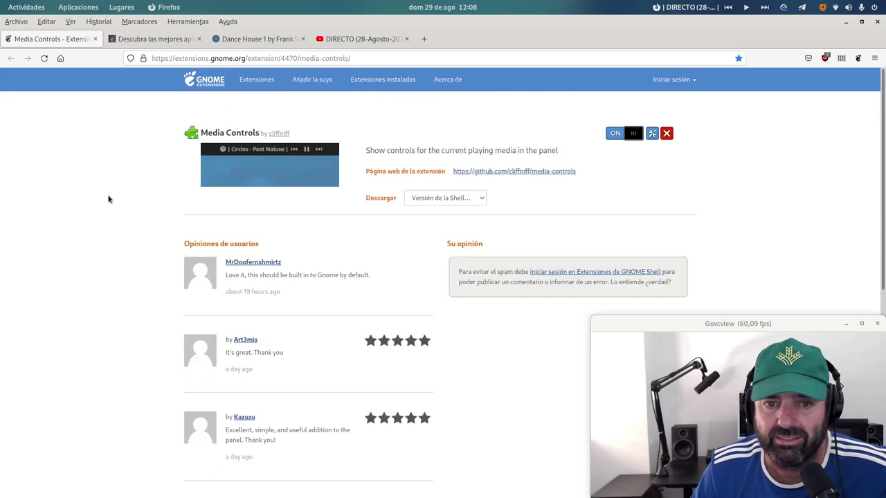
- Open the extension's GitHub repository from its web page link and look through the file list and README
left_click(516, 175)
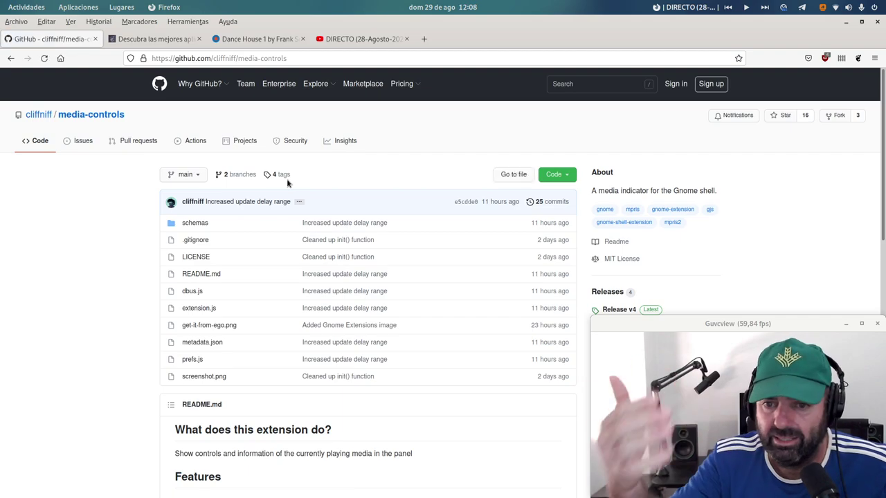
scroll(533, 291, "down", 5)
scroll(526, 282, "up", 4)
scroll(526, 280, "down", 10)
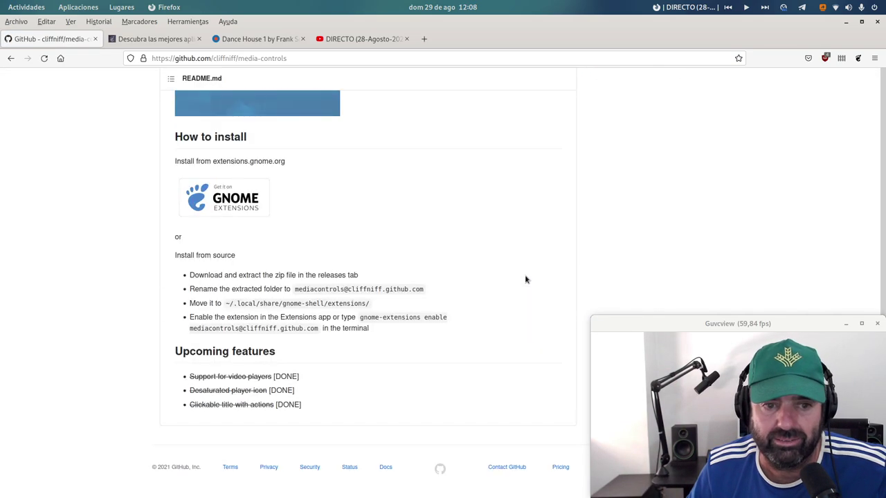
scroll(519, 272, "up", 10)
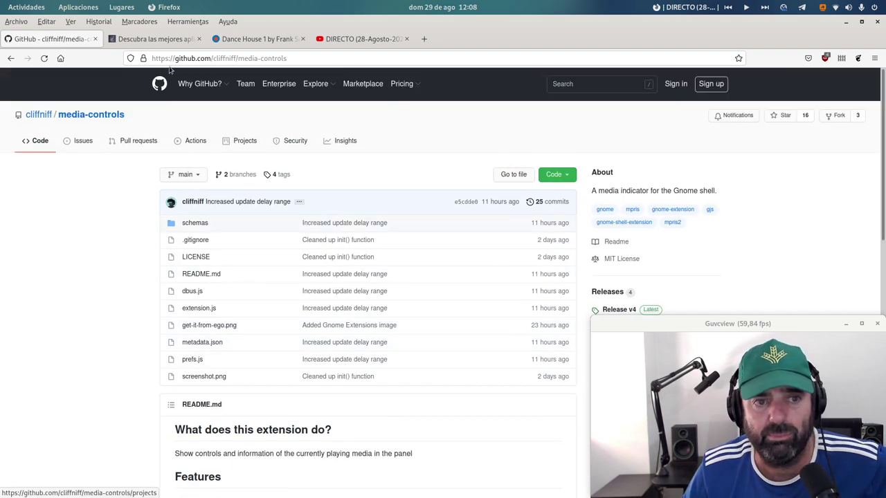
- Show the Aplicaciones para GNOME site and visit its Núcleo, Círculo and Desarrollo sections
left_click(173, 34)
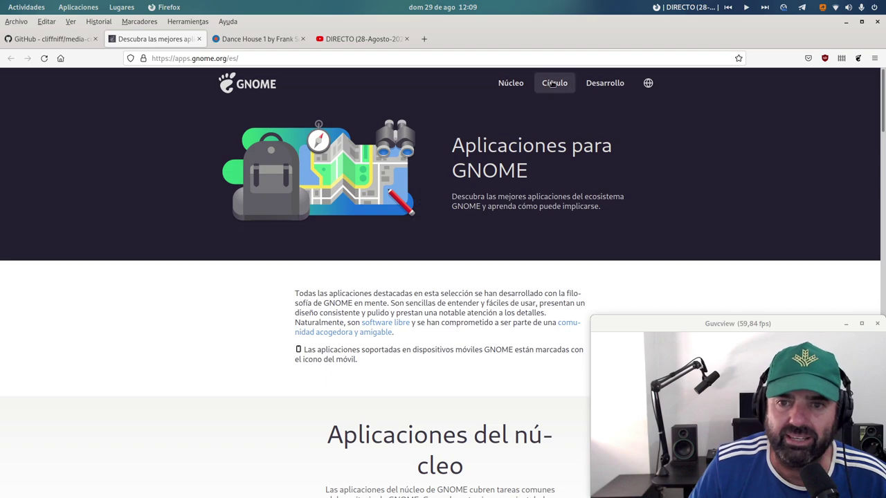
left_click(505, 88)
left_click(554, 83)
left_click(607, 84)
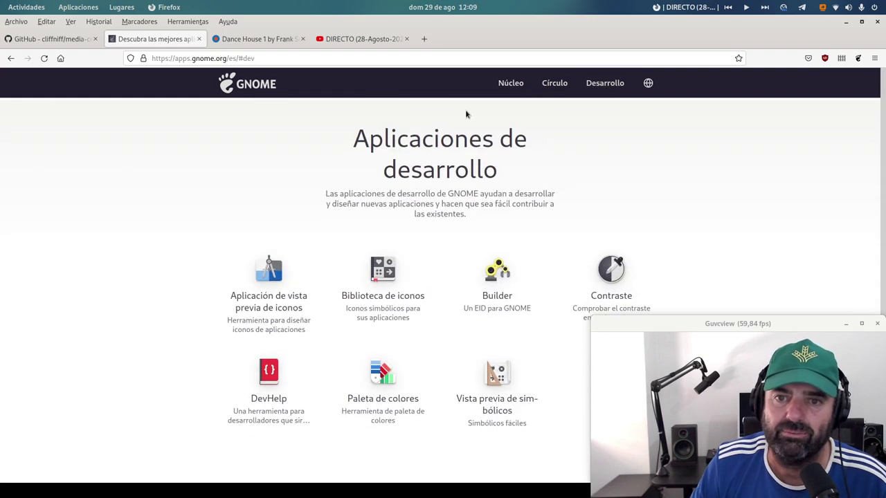
- Return to the Núcleo applications, open the Eye of GNOME entry and look through its page
left_click(507, 89)
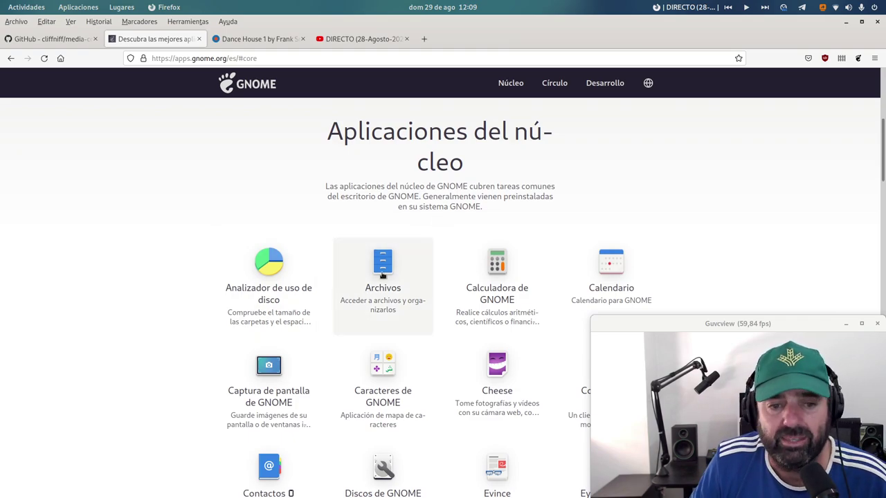
scroll(378, 289, "down", 4)
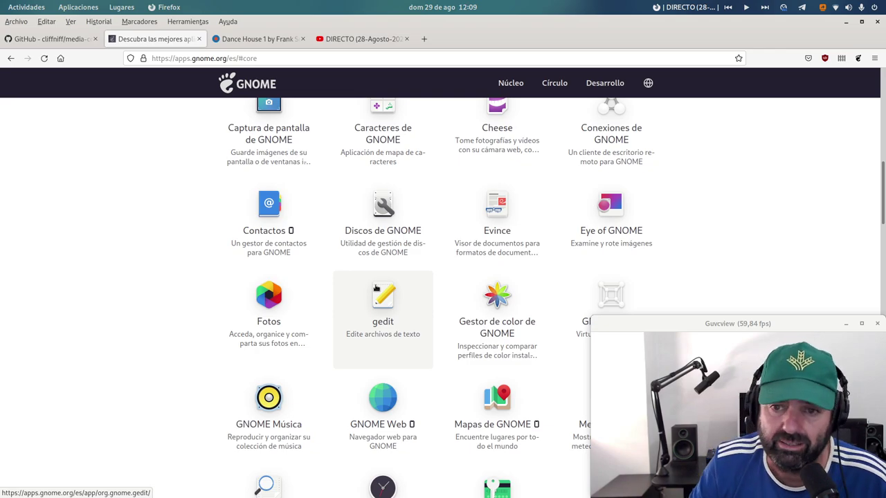
left_click(607, 216)
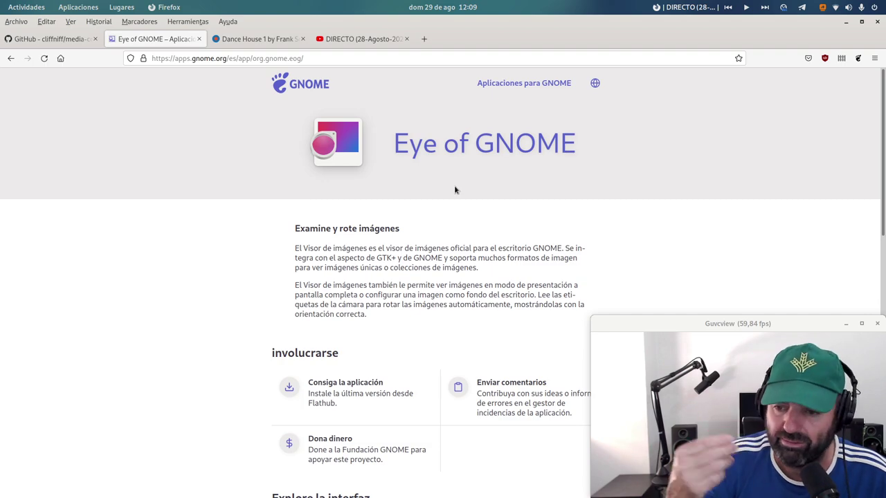
scroll(420, 224, "down", 3)
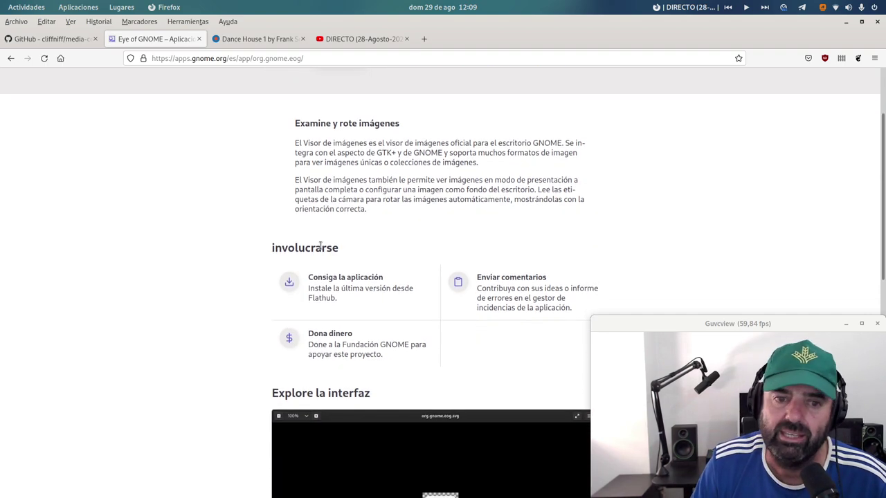